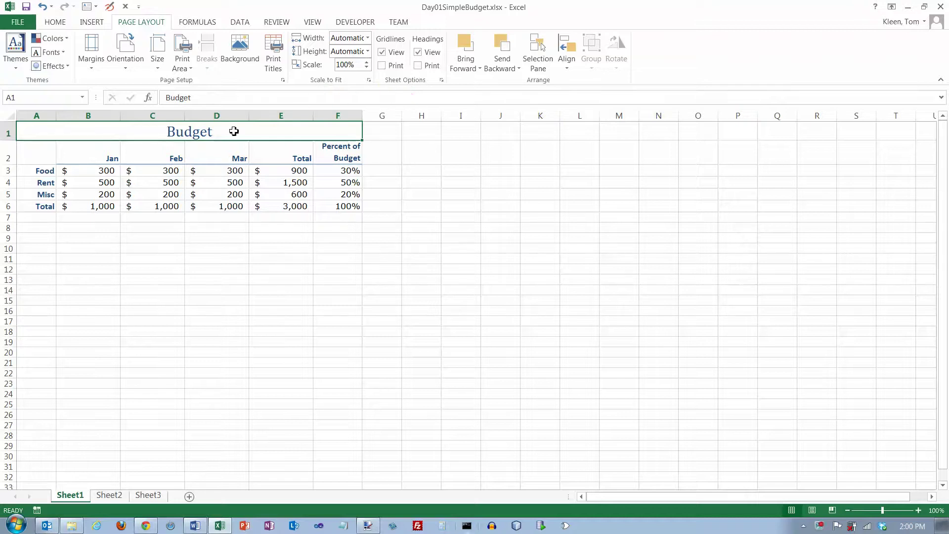
# - Turn on 'Center on page: Horizontally' in Custom Margins for the Budget sheet
pyautogui.click(91, 69)
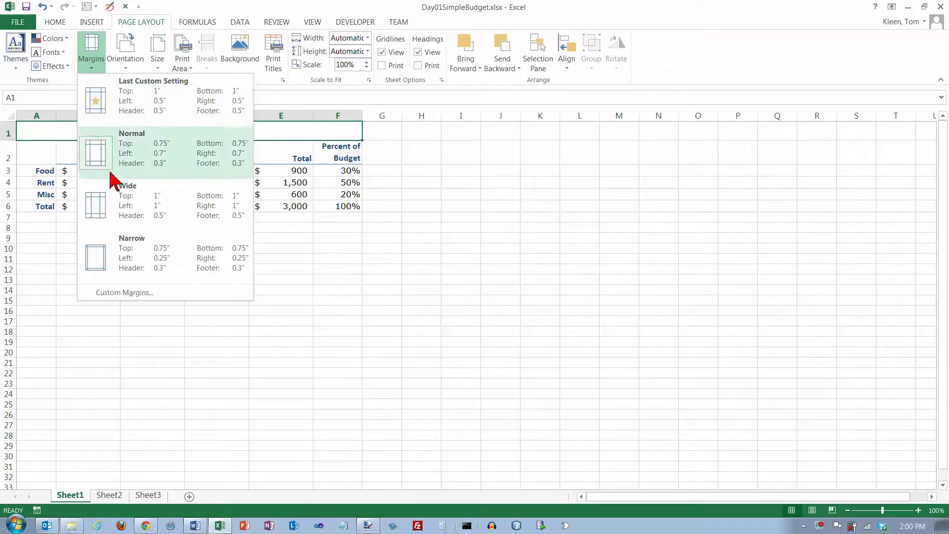
pyautogui.click(117, 293)
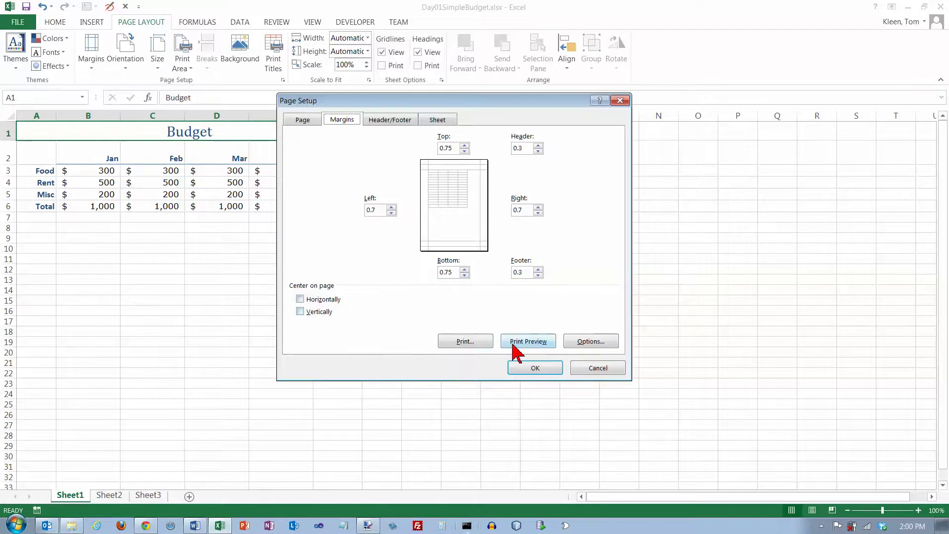
pyautogui.click(591, 369)
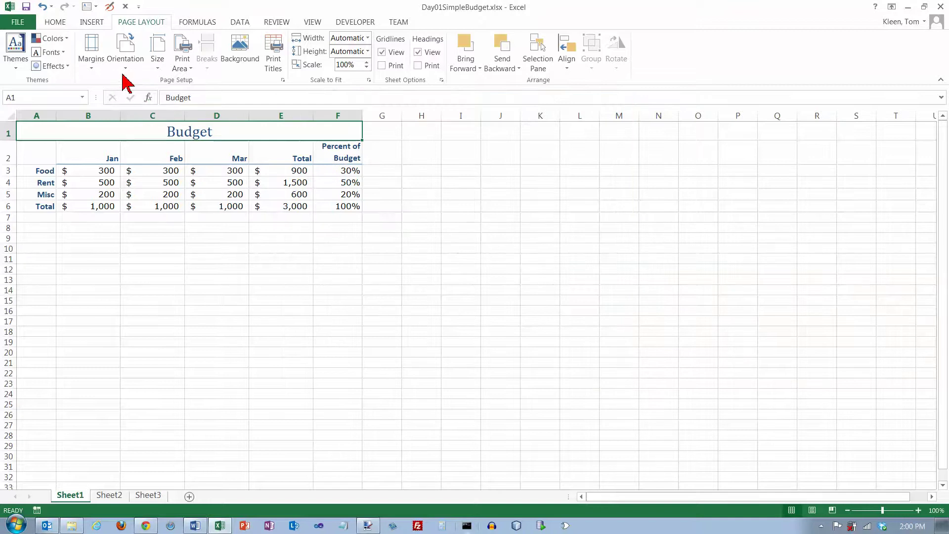
pyautogui.click(91, 69)
pyautogui.click(127, 294)
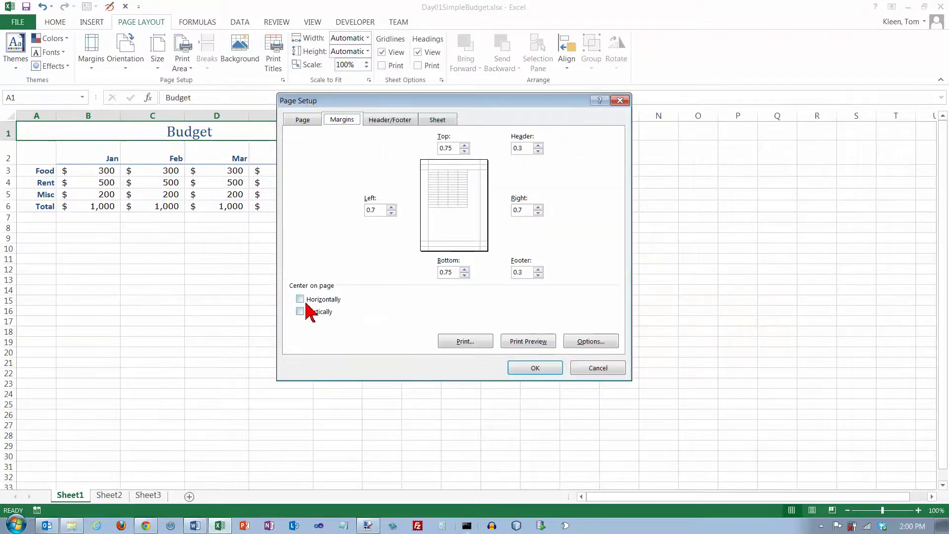
pyautogui.click(302, 299)
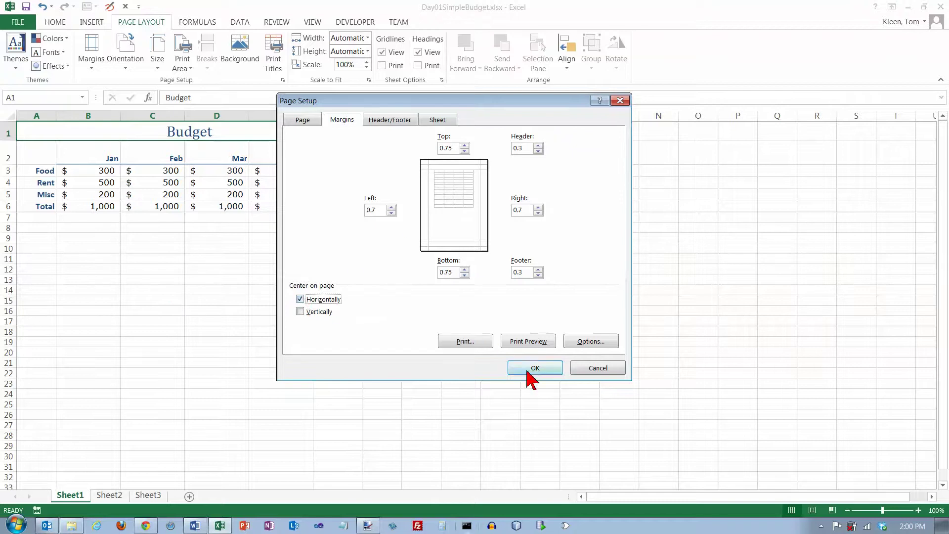
pyautogui.click(555, 376)
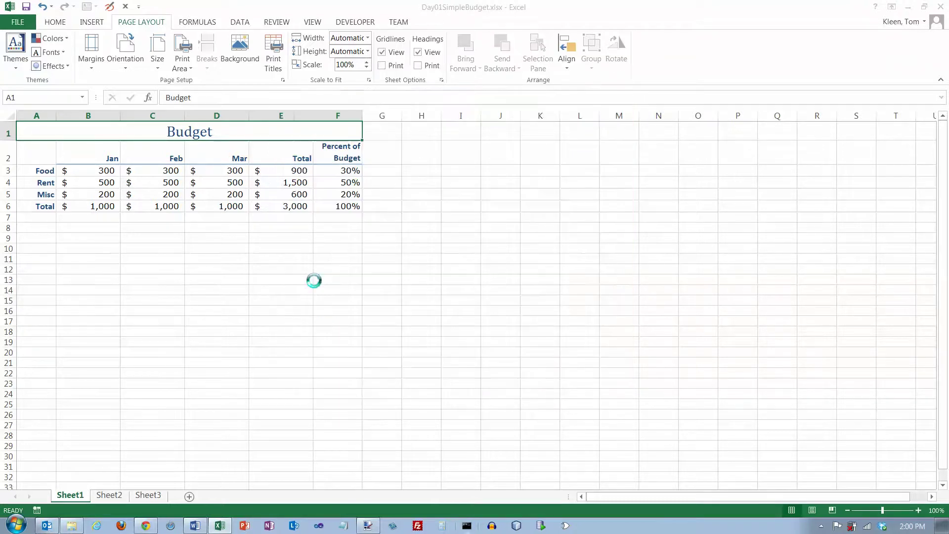
pyautogui.click(127, 72)
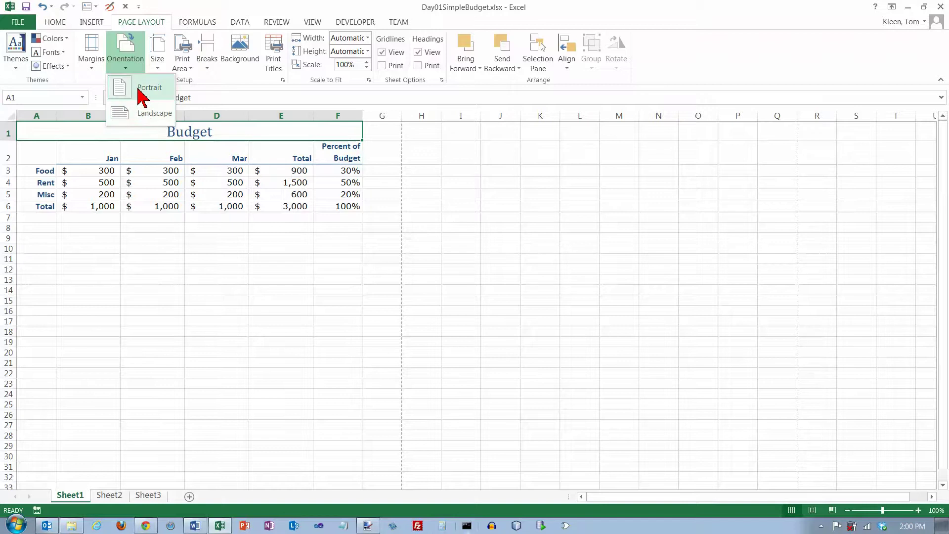
pyautogui.click(127, 70)
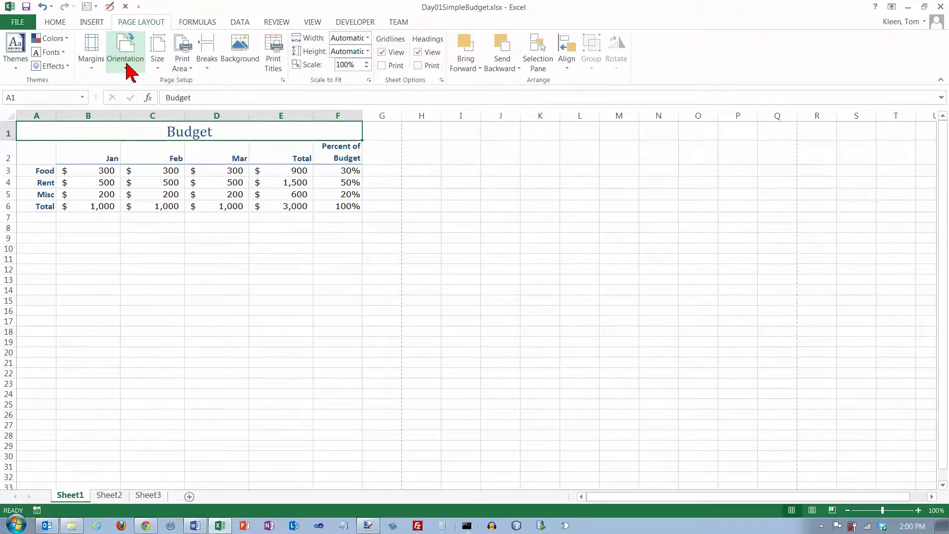
pyautogui.click(158, 74)
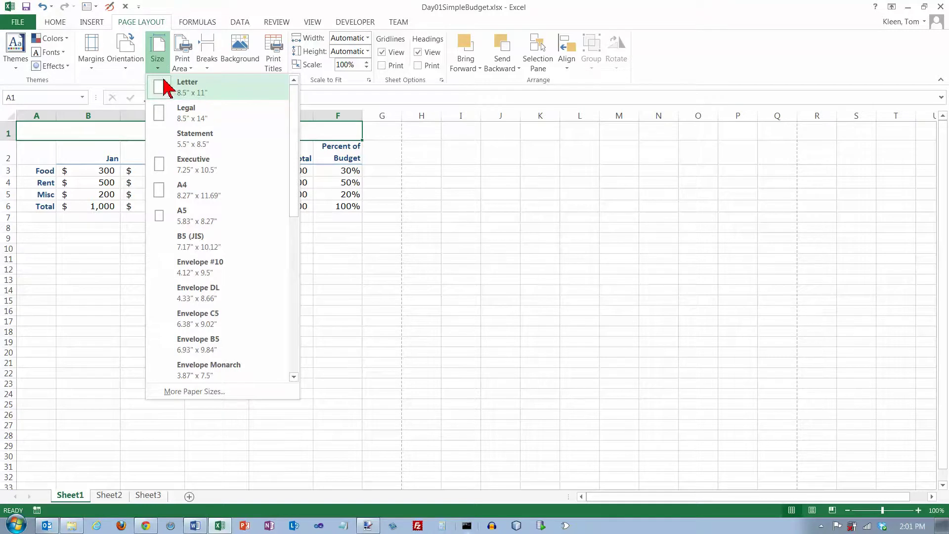
pyautogui.click(157, 70)
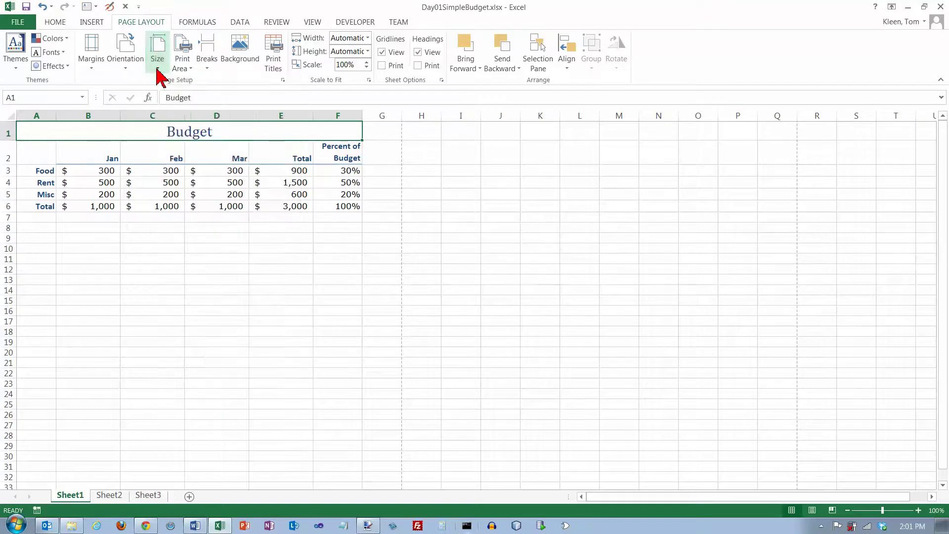
# - Set the print area to the Jan and Feb figures in B2:C6
pyautogui.click(191, 70)
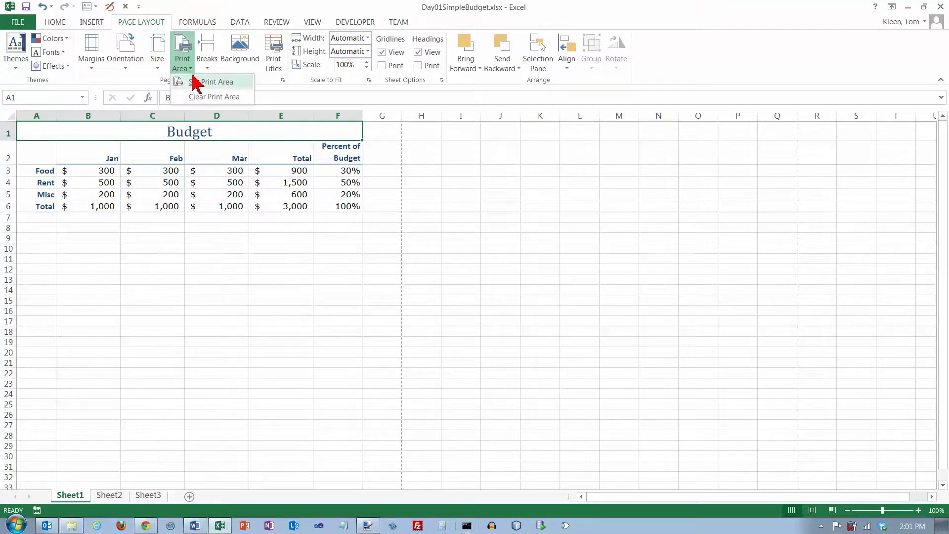
pyautogui.click(191, 69)
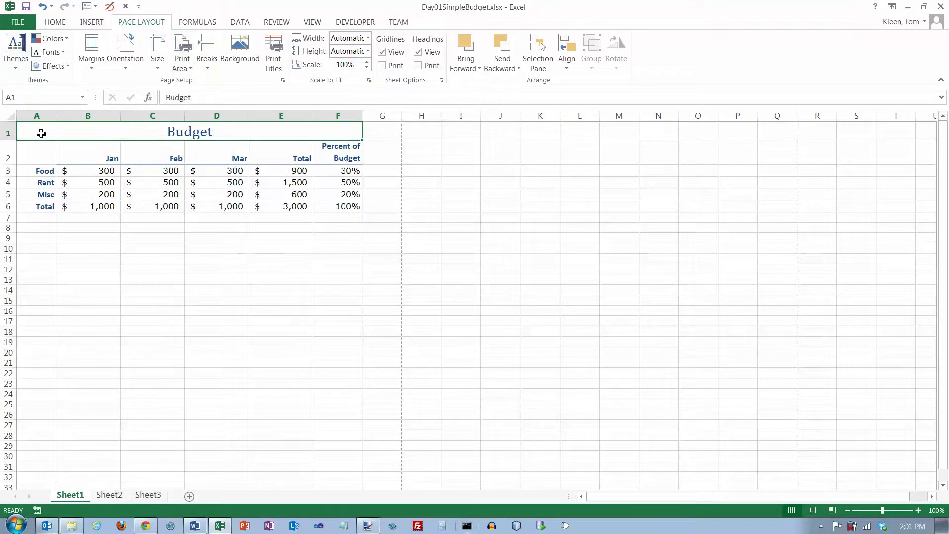
pyautogui.moveTo(38, 134); pyautogui.dragTo(295, 205)
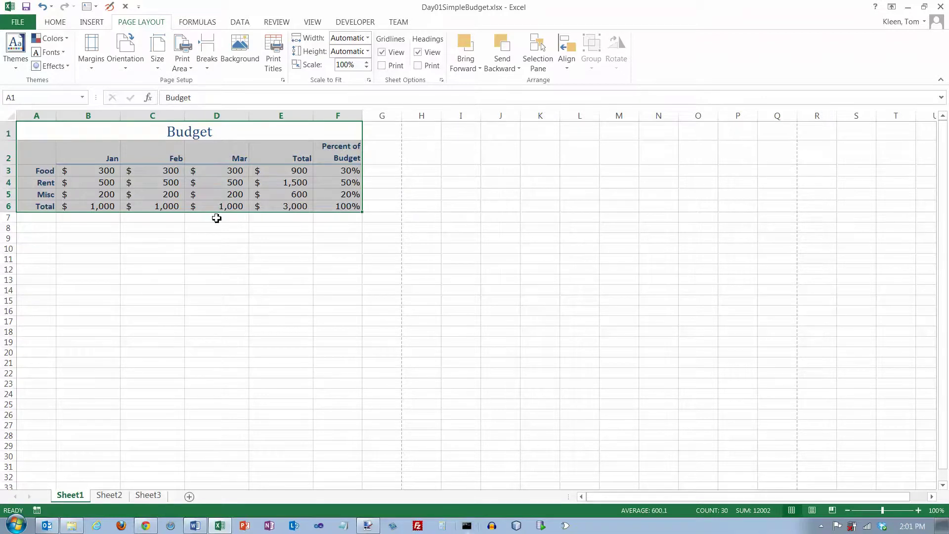
pyautogui.moveTo(86, 155); pyautogui.dragTo(152, 205)
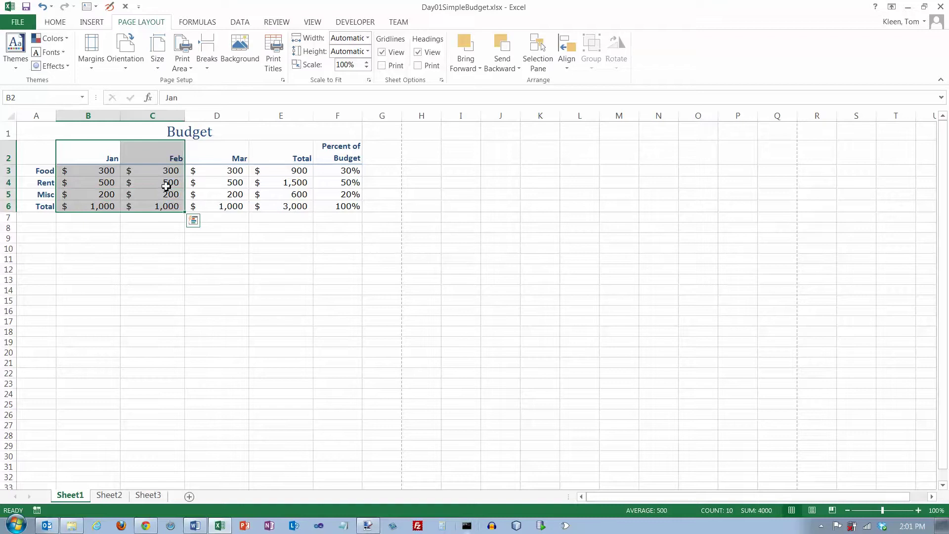
pyautogui.click(189, 70)
pyautogui.click(192, 82)
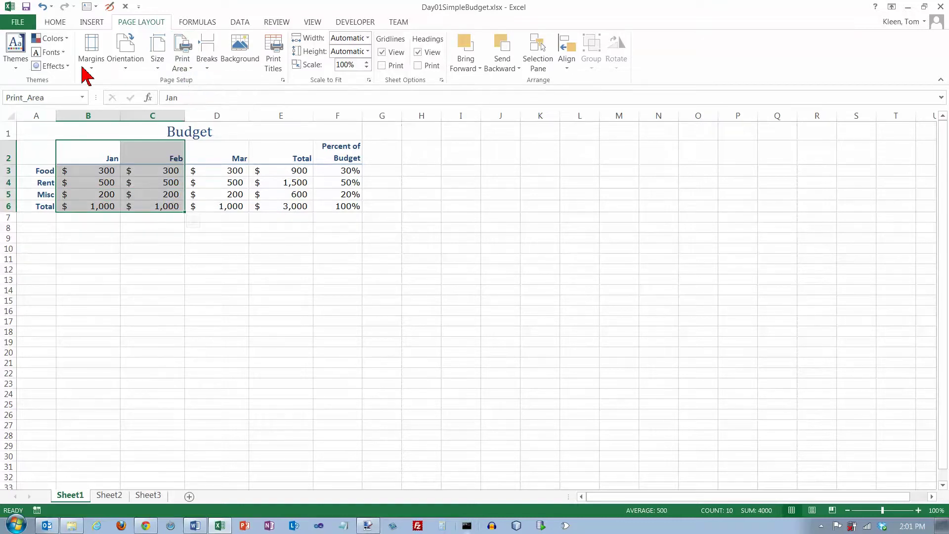
# - Preview the B2:C6 print page, then clear the print area and reselect A1
pyautogui.click(28, 25)
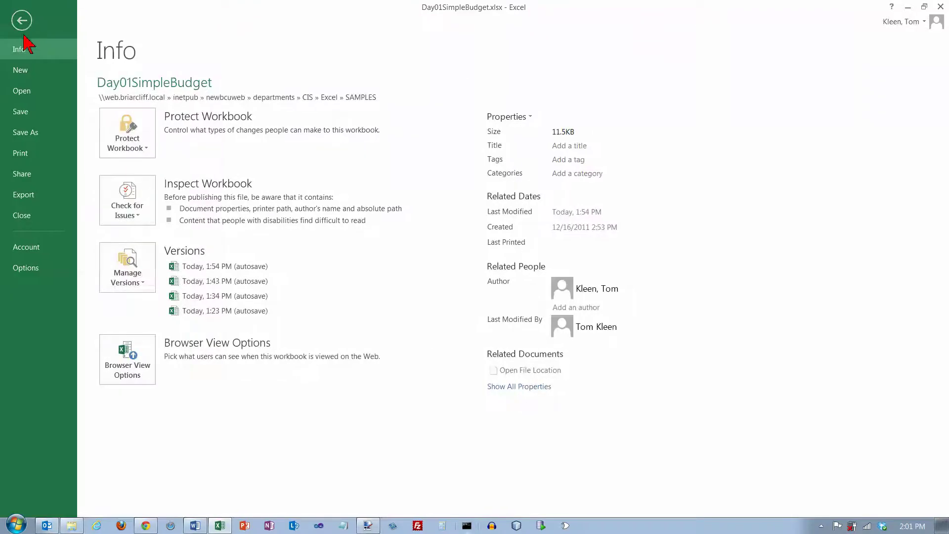
pyautogui.click(27, 158)
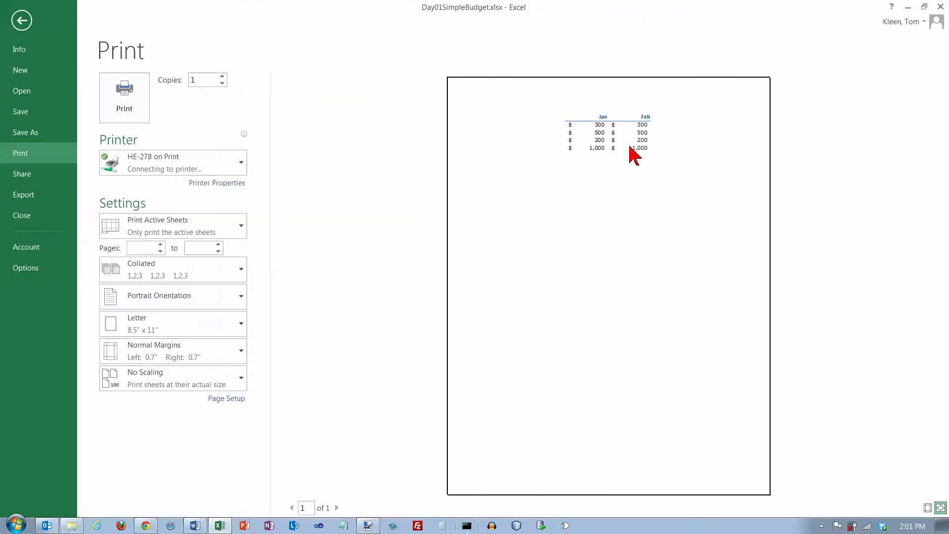
pyautogui.click(22, 21)
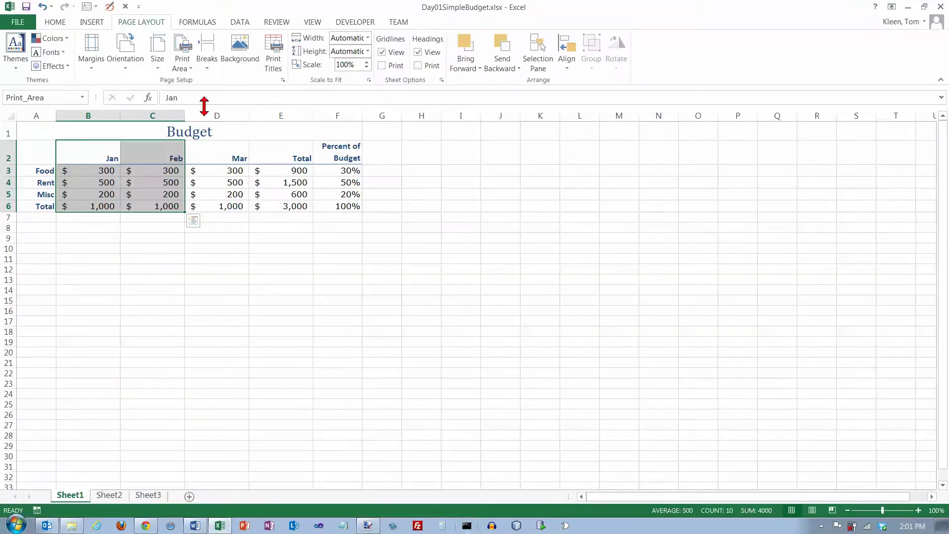
pyautogui.click(191, 69)
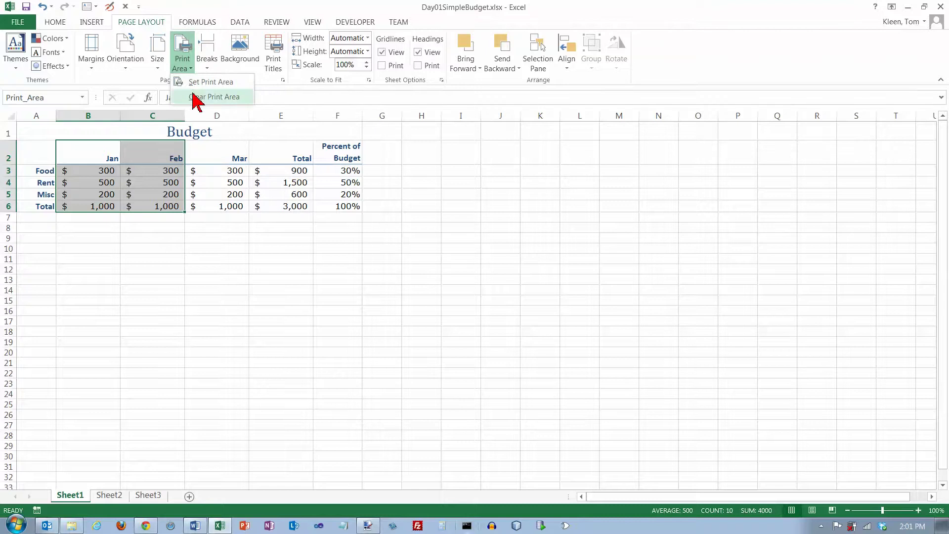
pyautogui.click(195, 96)
pyautogui.click(43, 136)
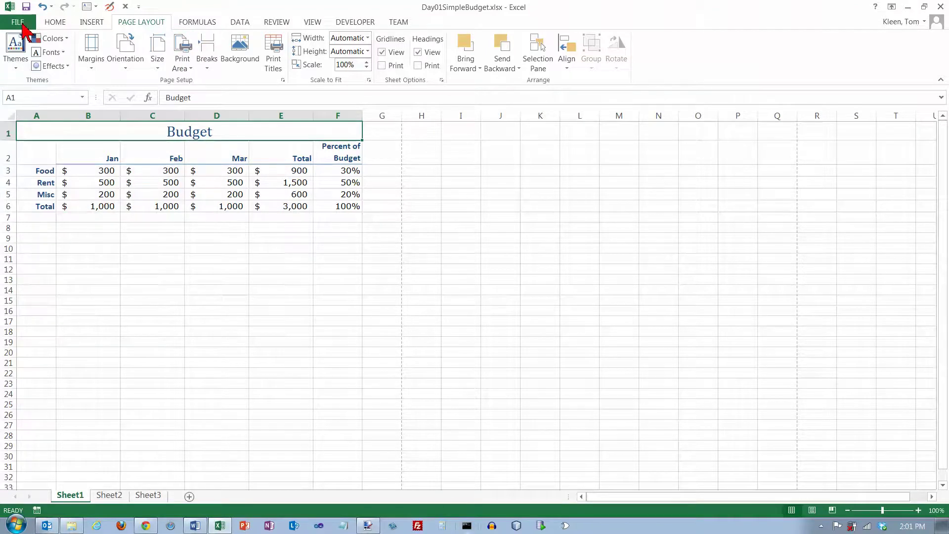
pyautogui.click(22, 25)
pyautogui.click(20, 156)
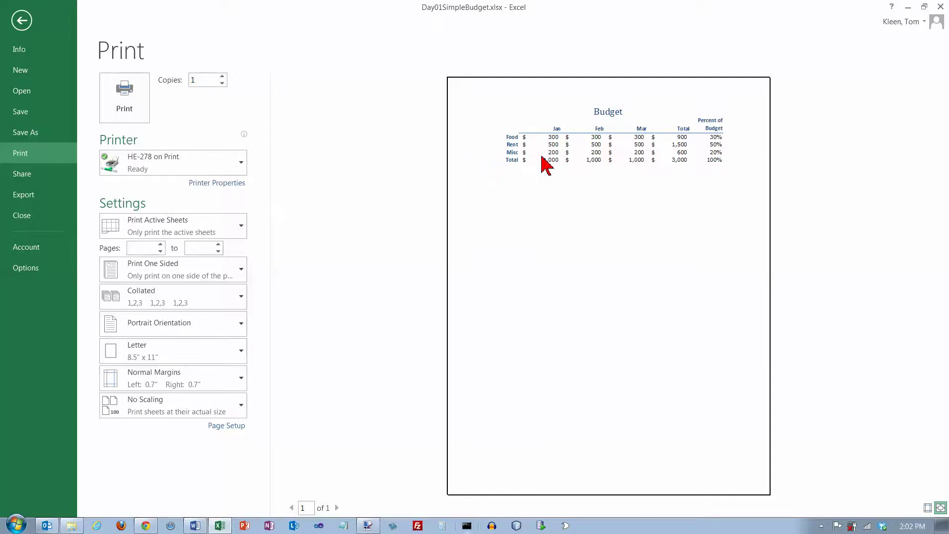
pyautogui.click(20, 20)
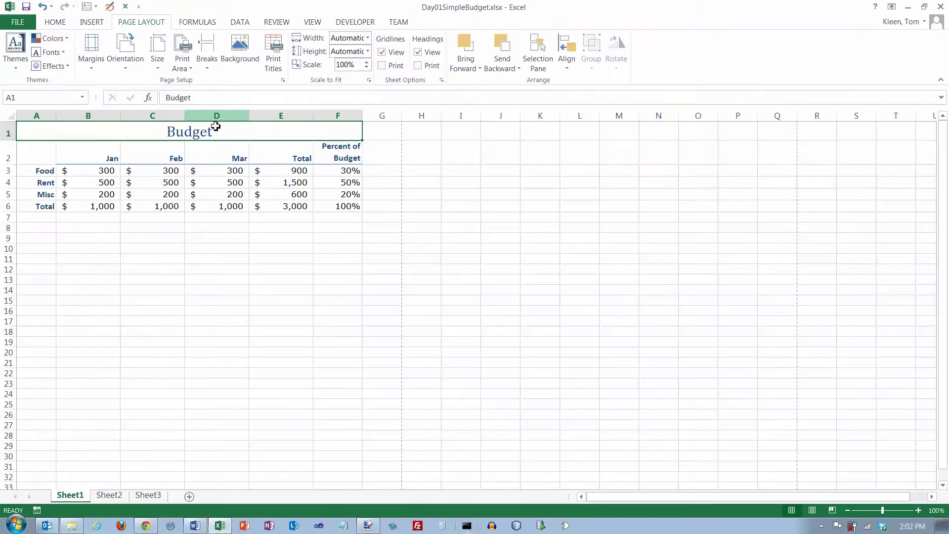
pyautogui.click(208, 74)
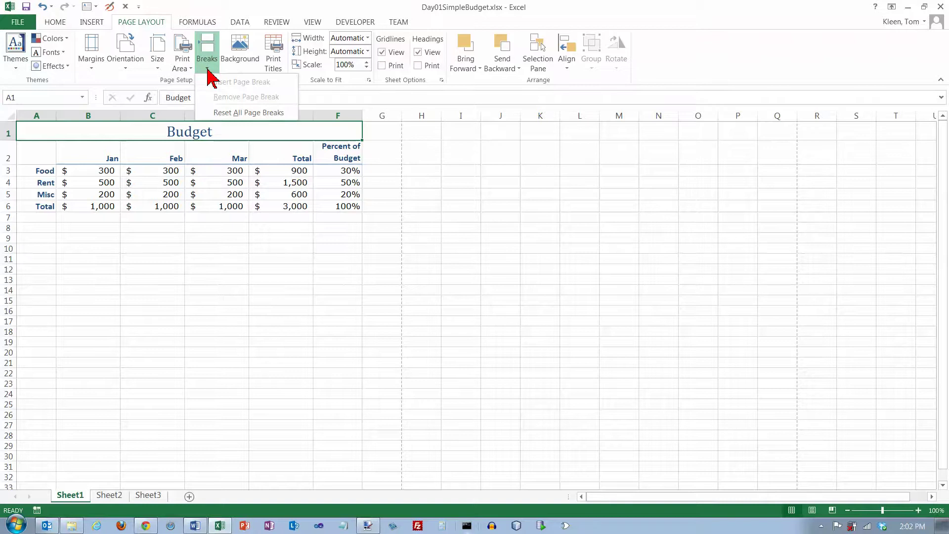
pyautogui.click(208, 74)
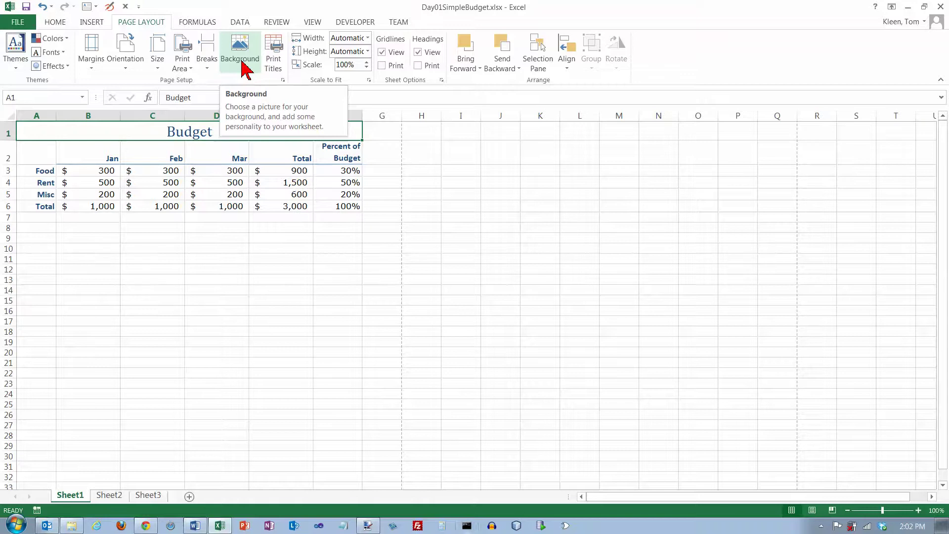
# - In Print Titles, pick rows 1:2 on the sheet as the rows to repeat at top
pyautogui.click(275, 61)
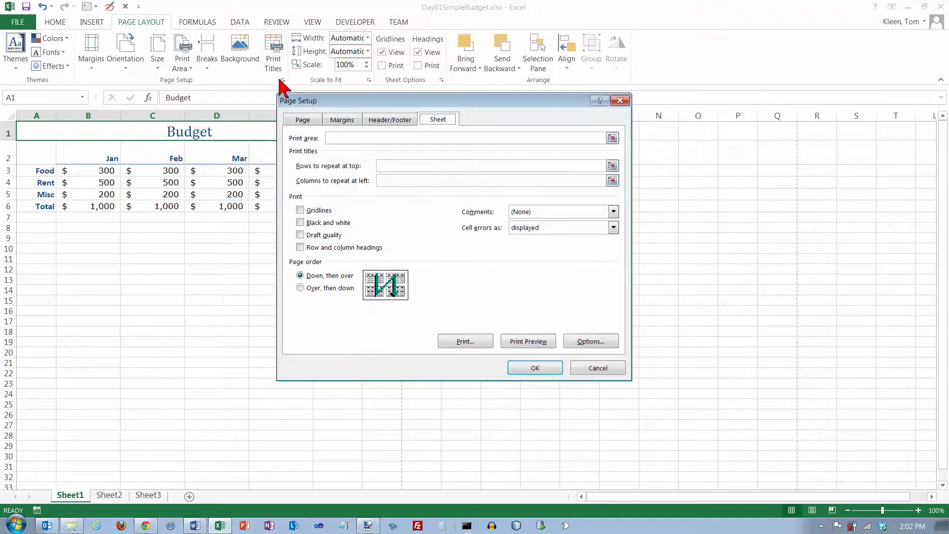
pyautogui.moveTo(389, 106); pyautogui.dragTo(338, 85)
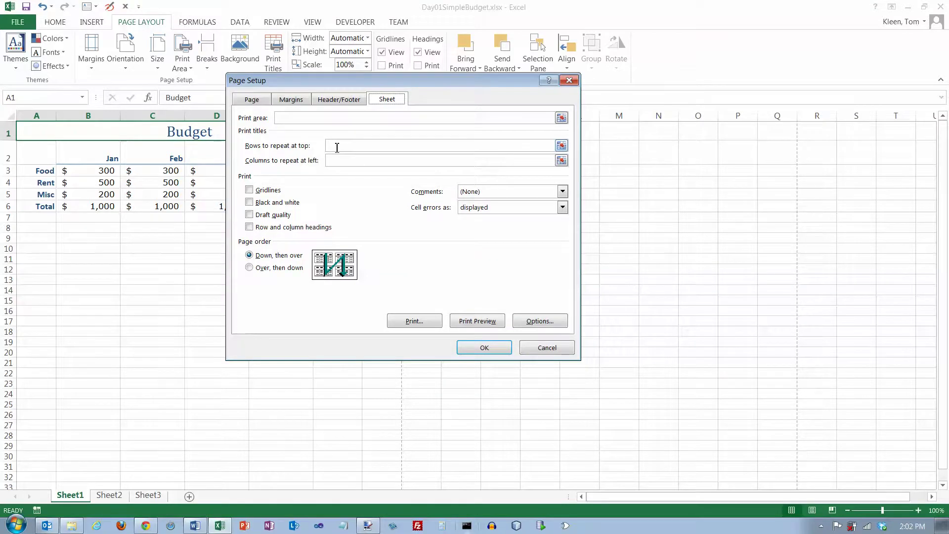
pyautogui.click(561, 146)
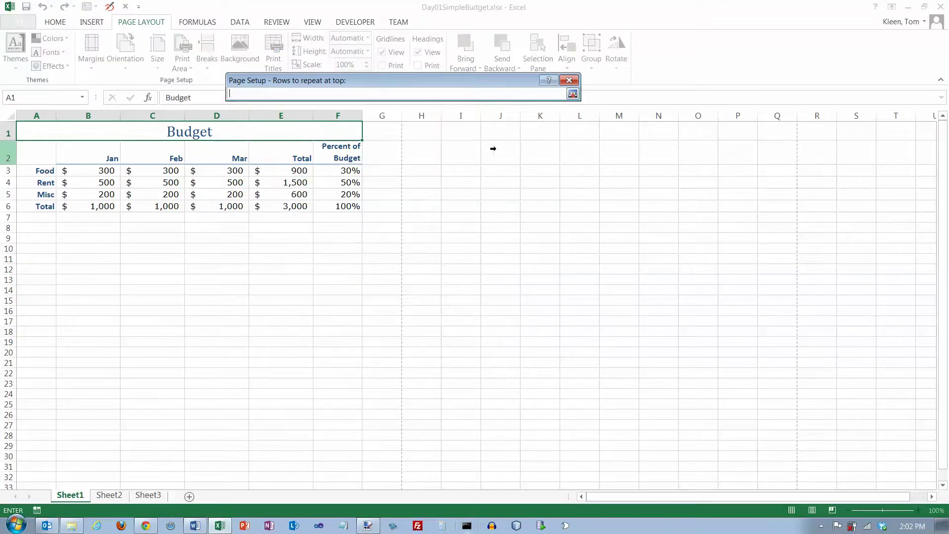
pyautogui.click(12, 137)
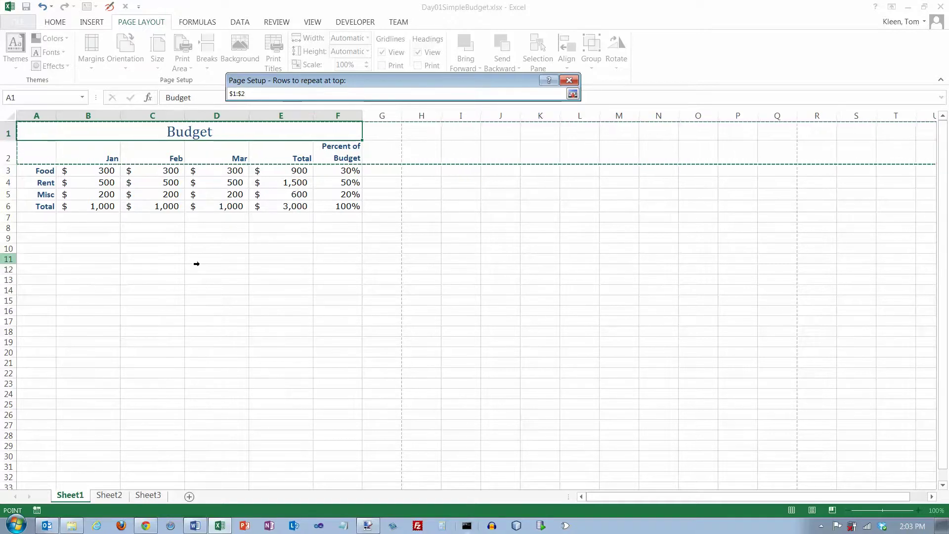
pyautogui.scroll(-7, 197, 263)
pyautogui.scroll(7, 195, 269)
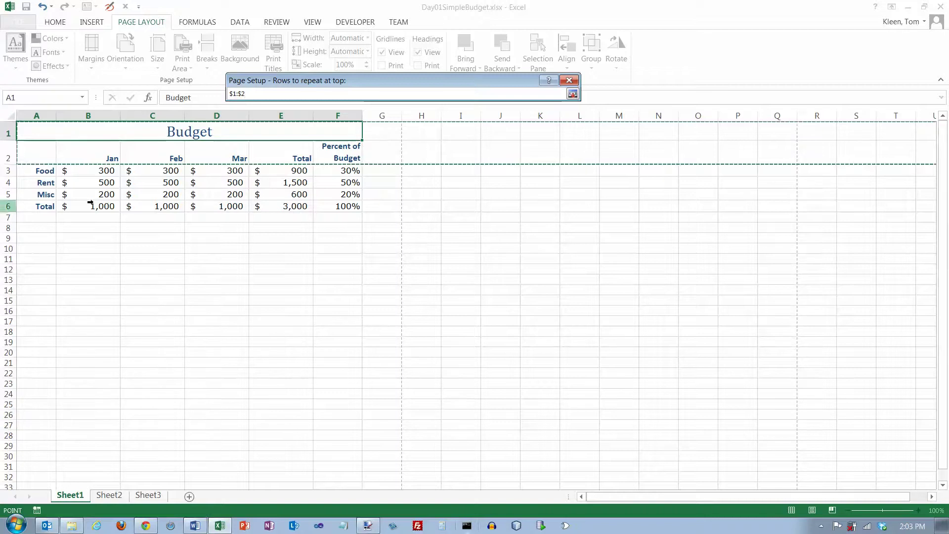
pyautogui.click(573, 94)
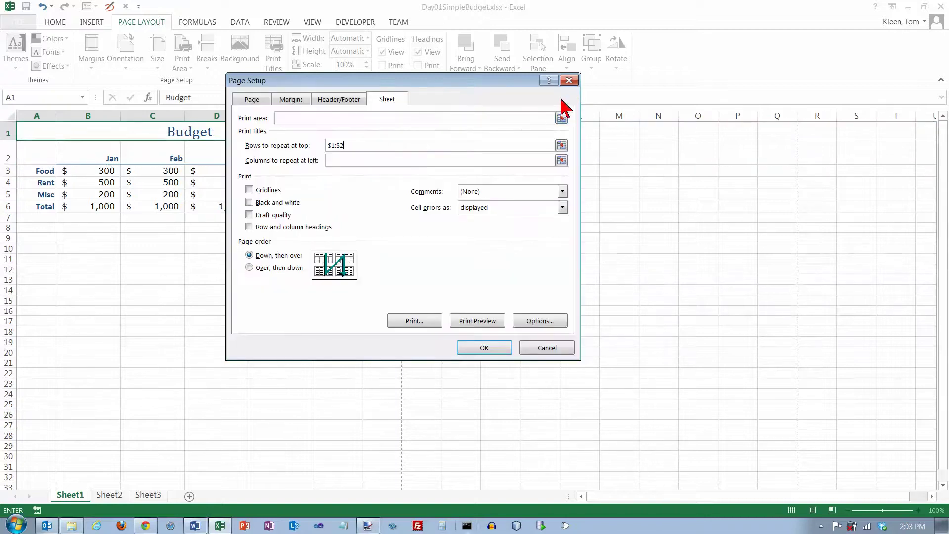
# - Confirm the $1:$2 print titles and copy the budget rows A3:F6
pyautogui.click(499, 348)
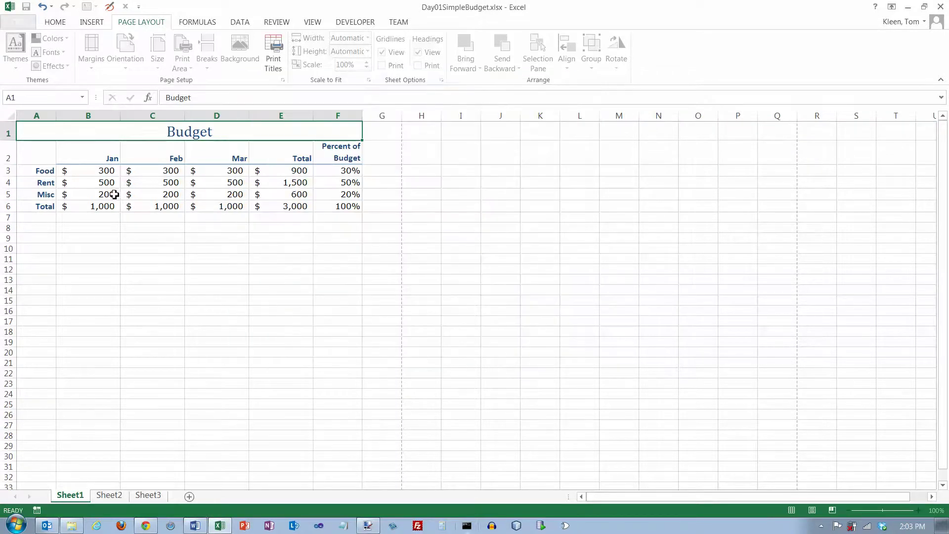
pyautogui.click(44, 164)
pyautogui.moveTo(44, 164); pyautogui.dragTo(298, 192)
pyautogui.moveTo(49, 171); pyautogui.dragTo(335, 208)
pyautogui.hotkey('ctrl', 'c')
# - Paste the copied Food, Rent, Misc and Total rows starting at A54
pyautogui.scroll(-1, 264, 394)
pyautogui.scroll(-5, 263, 394)
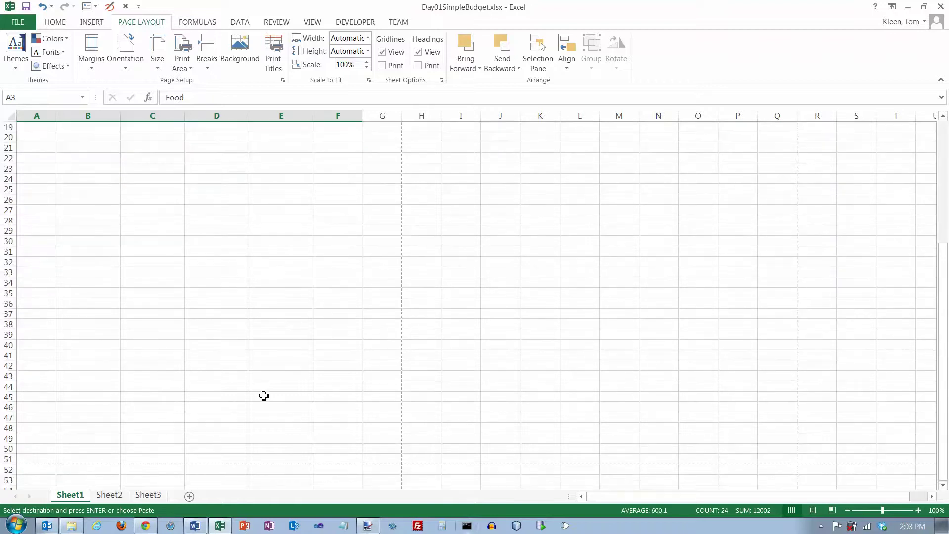
pyautogui.scroll(-11, 264, 395)
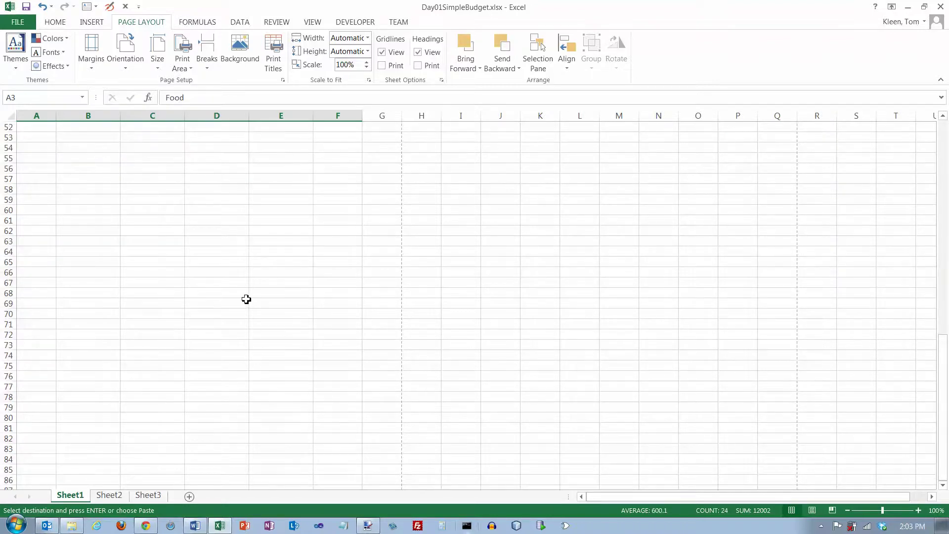
pyautogui.scroll(3, 246, 299)
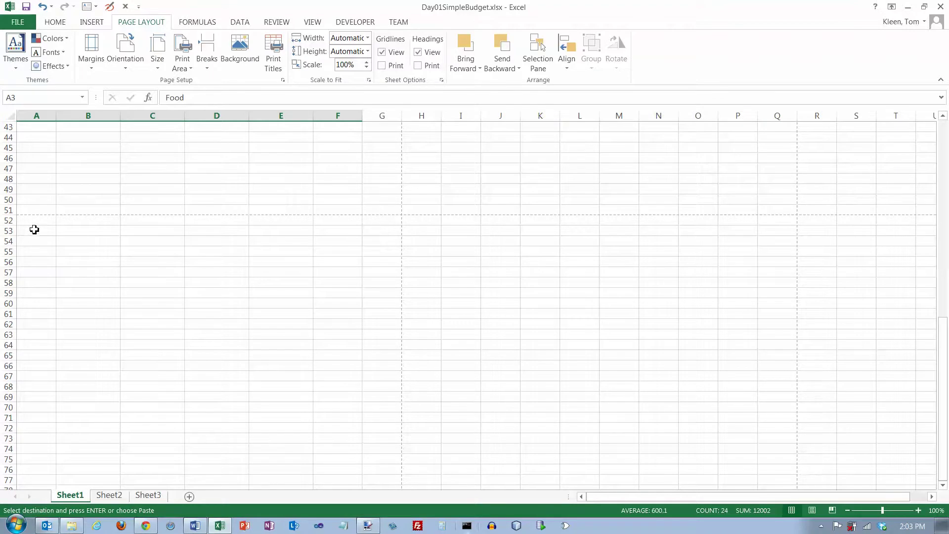
pyautogui.click(38, 244)
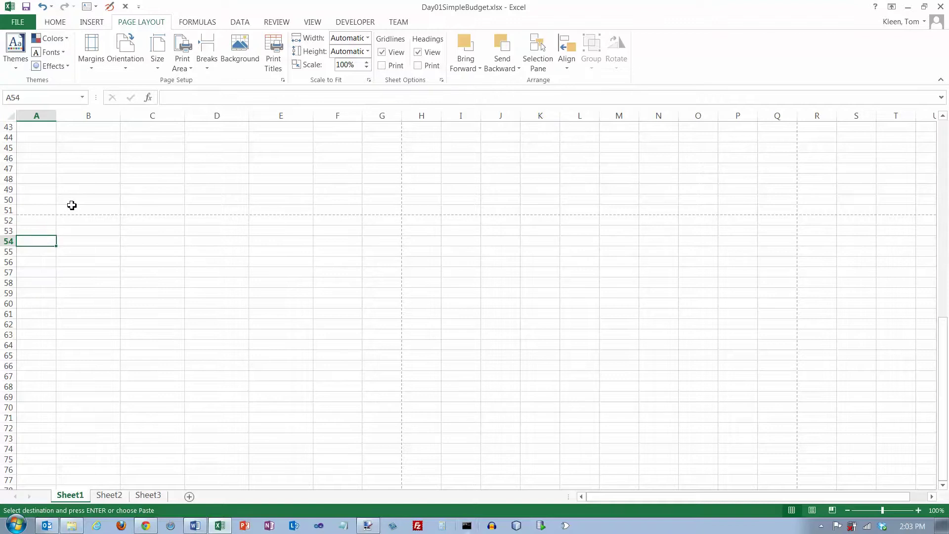
pyautogui.hotkey('ctrl', 'v')
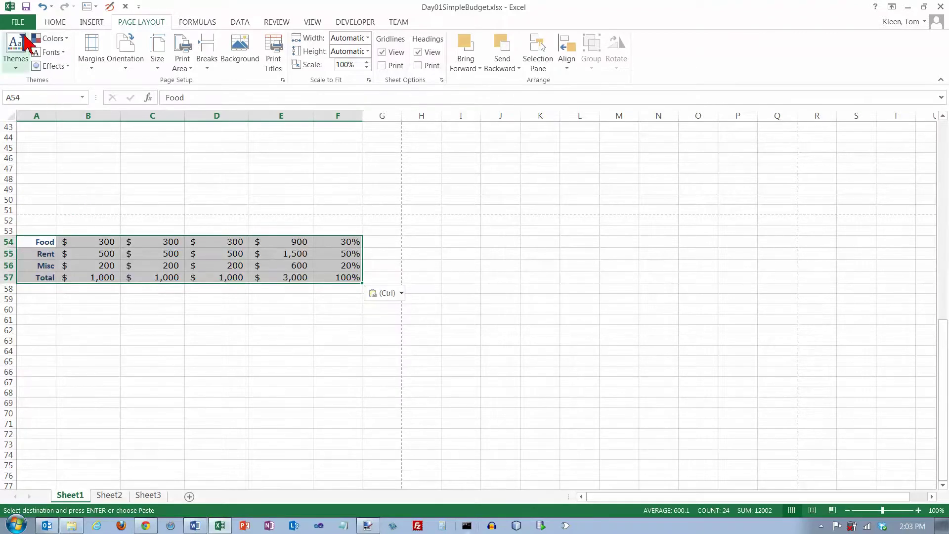
pyautogui.click(18, 22)
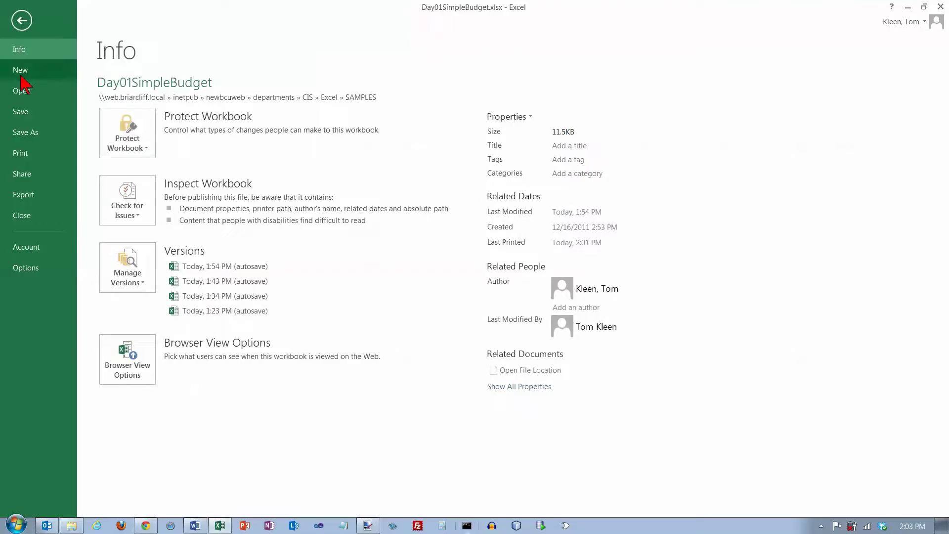
pyautogui.click(20, 153)
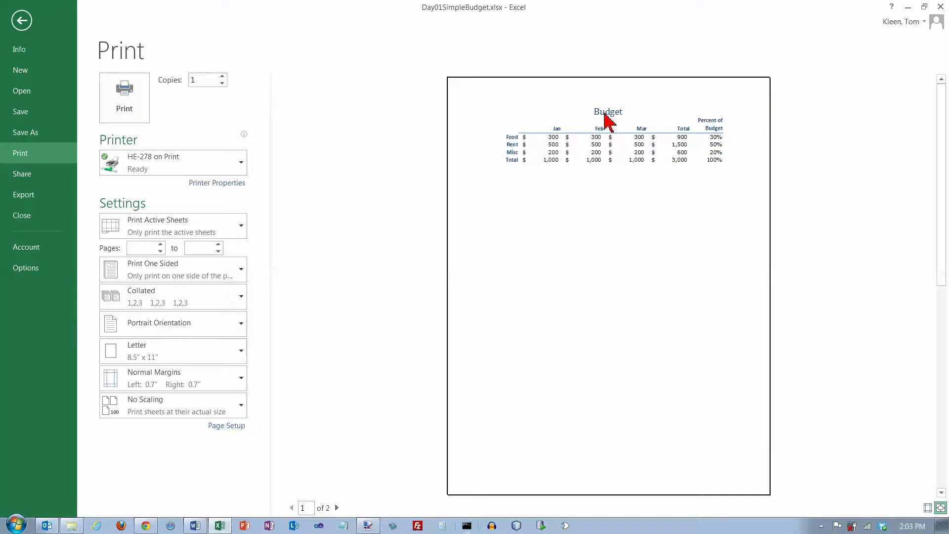
pyautogui.click(337, 508)
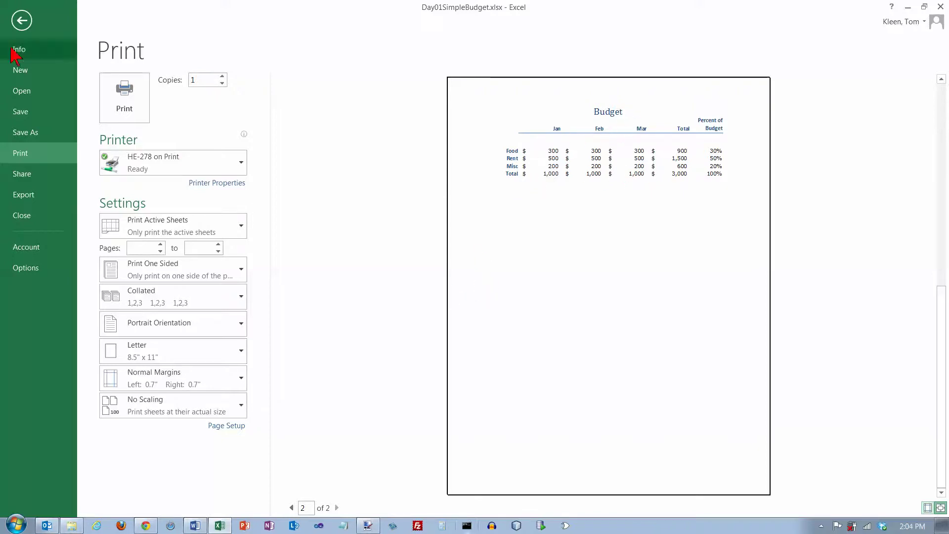
pyautogui.click(22, 21)
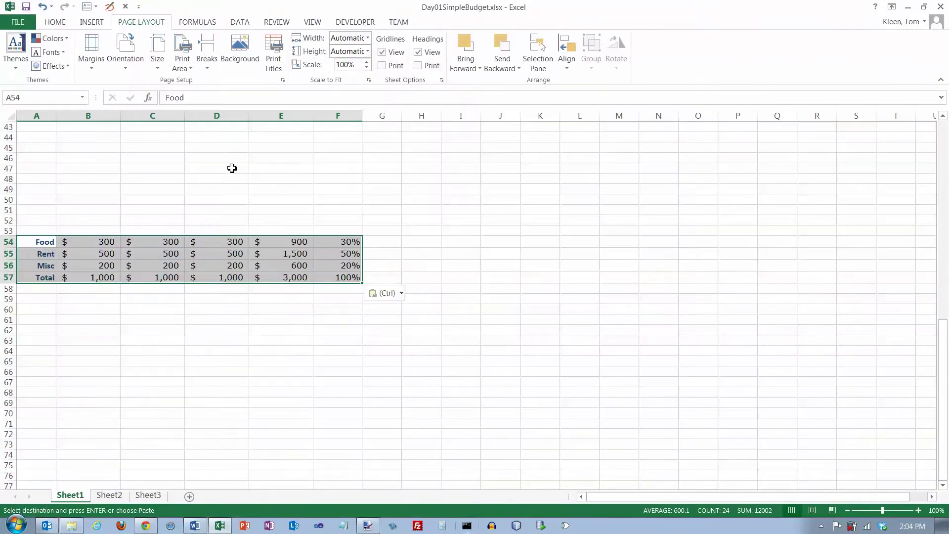
# - Delete the pasted rows in A54:F57, cancel the copy marquee, and return to A1
pyautogui.press('Delete')
pyautogui.scroll(1, 240, 172)
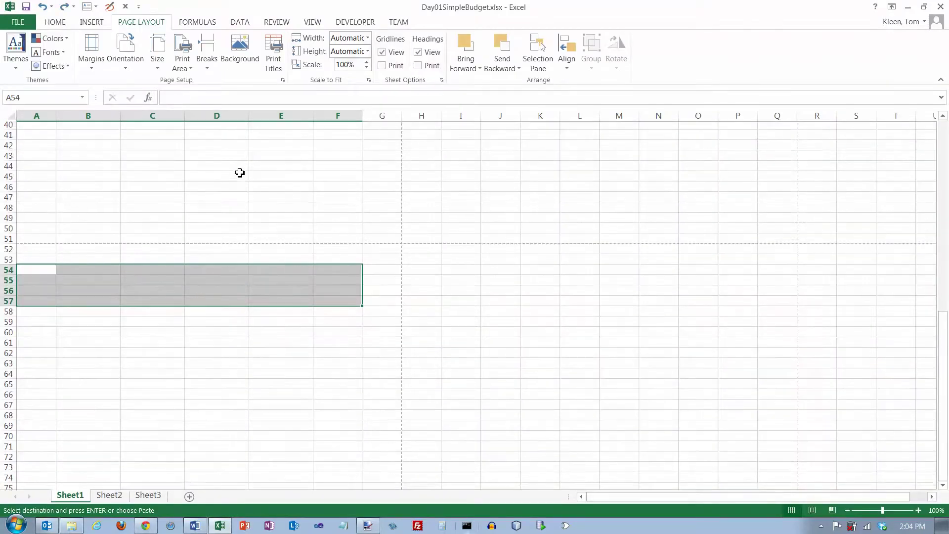
pyautogui.scroll(13, 240, 172)
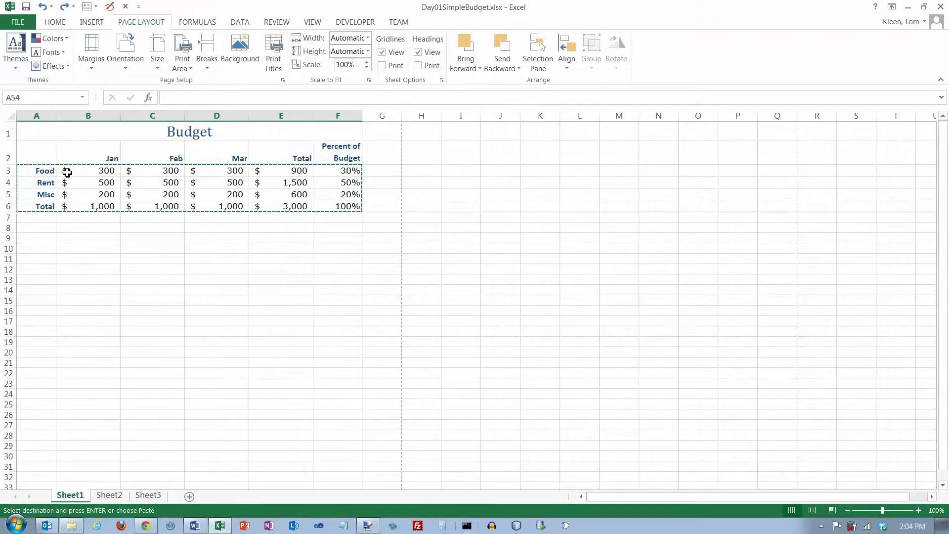
pyautogui.scroll(-12, 67, 172)
pyautogui.press('Escape')
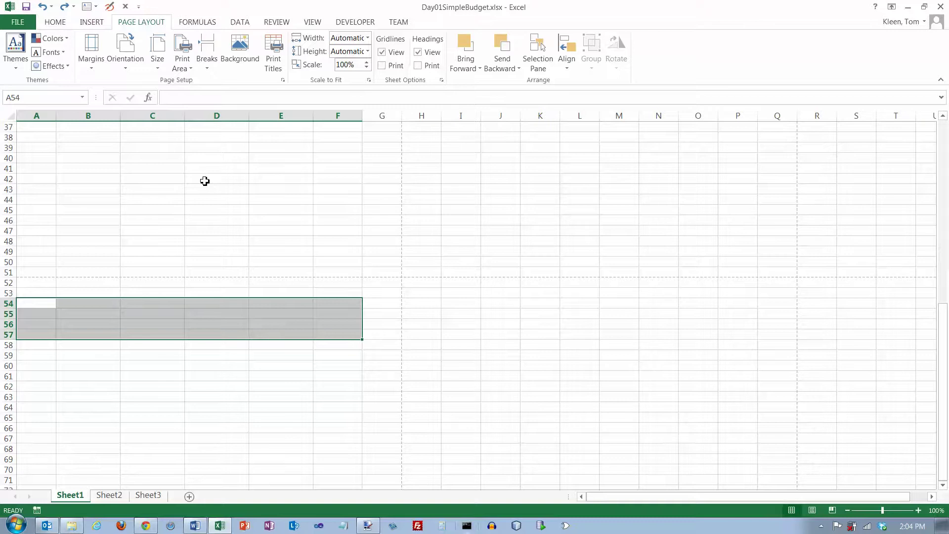
pyautogui.hotkey('ctrl', 'Home')
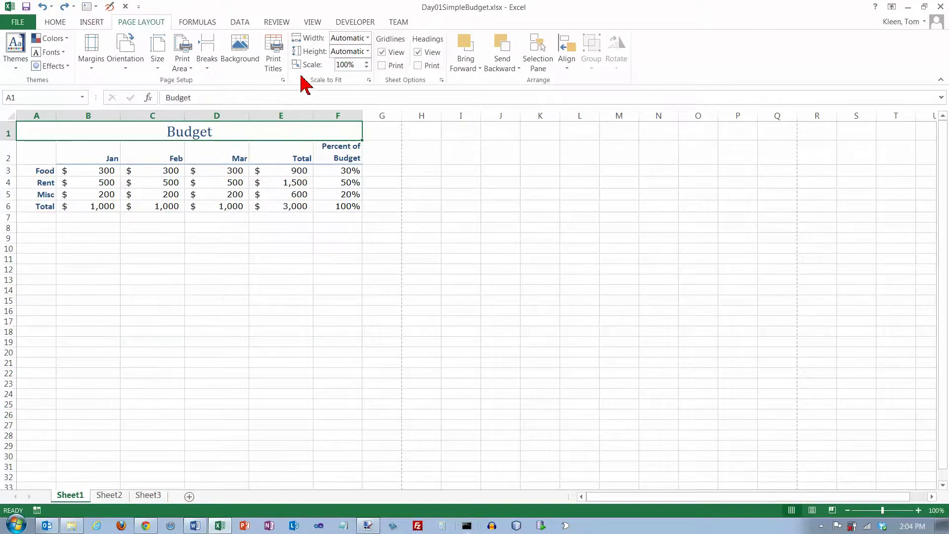
# - Keep Width and Height at Automatic, with gridlines and row/column headings left visible
pyautogui.click(368, 39)
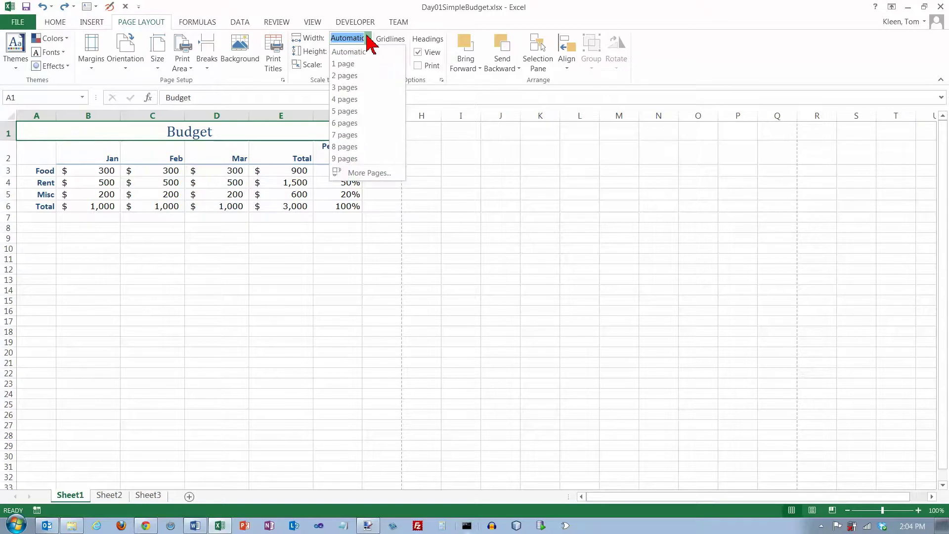
pyautogui.click(368, 39)
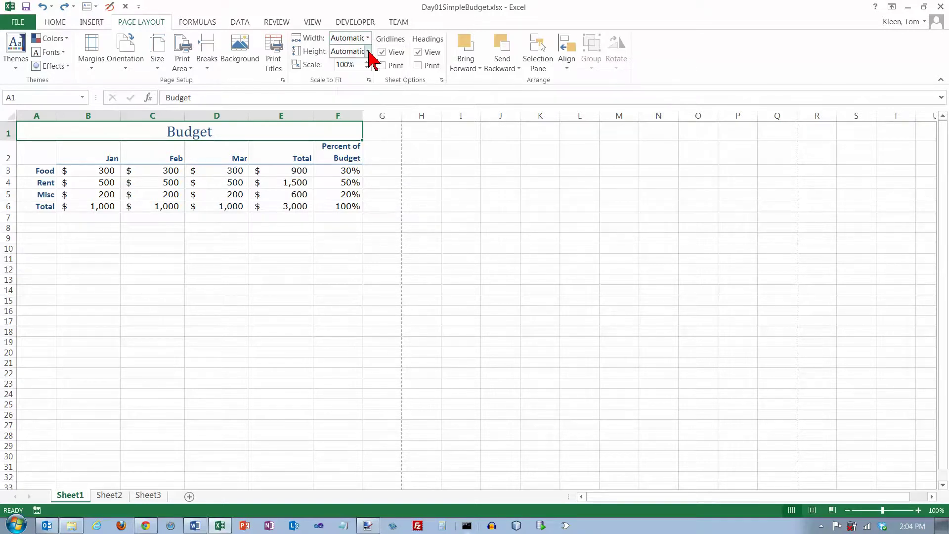
pyautogui.click(369, 51)
pyautogui.click(368, 51)
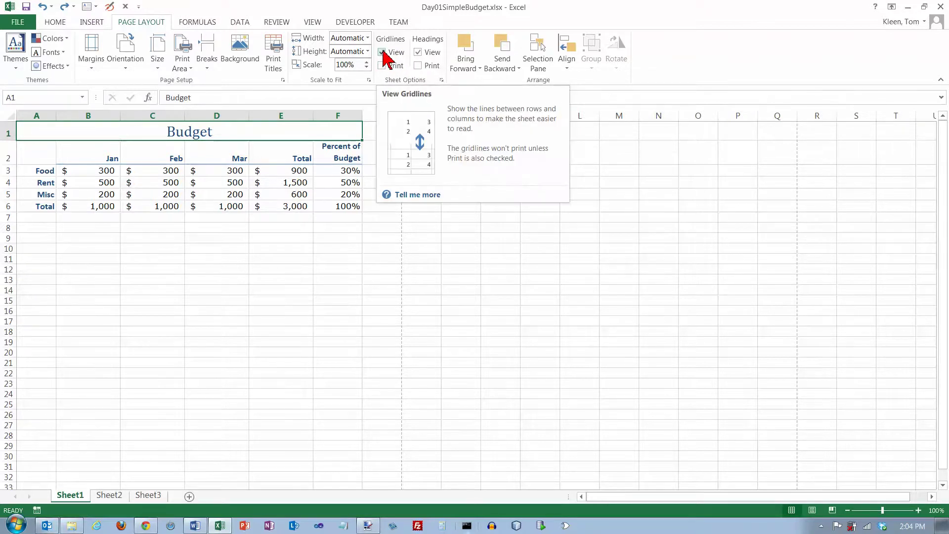
pyautogui.click(382, 53)
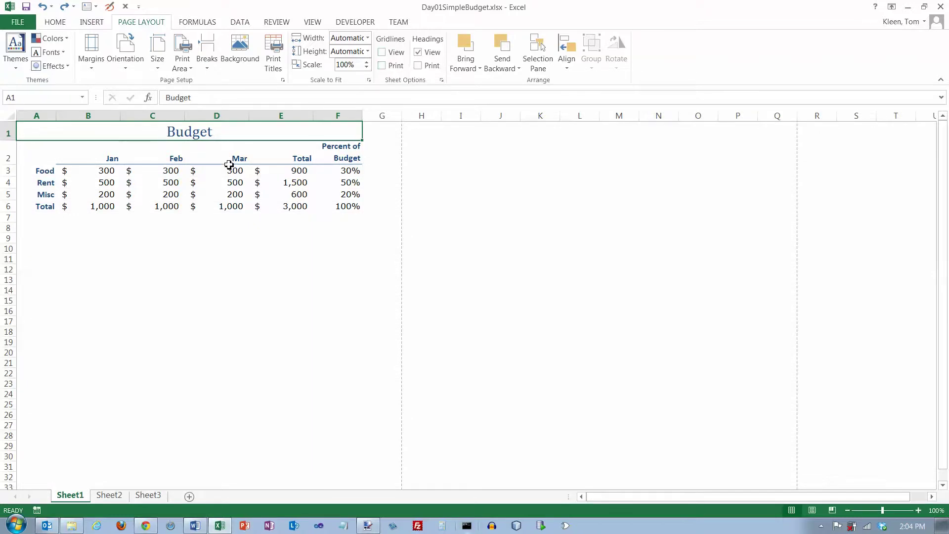
pyautogui.click(382, 52)
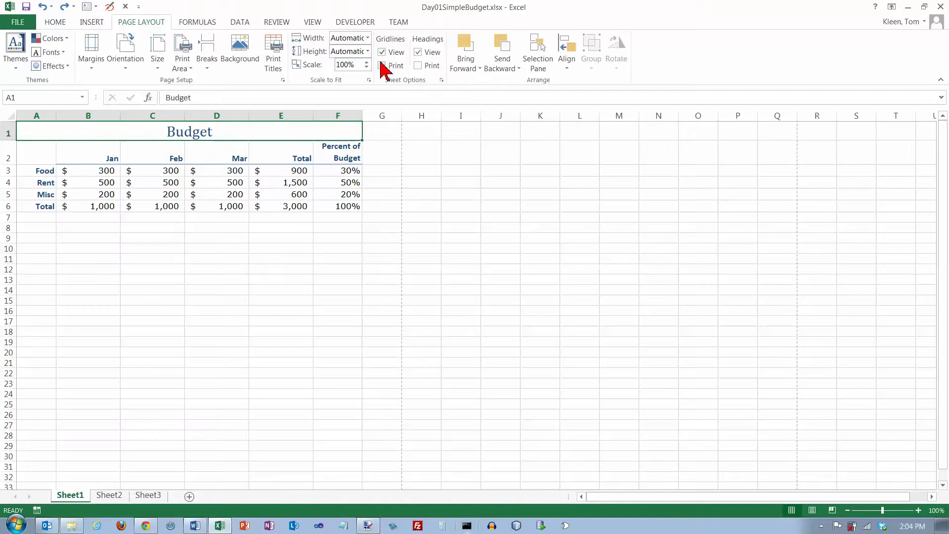
pyautogui.click(418, 53)
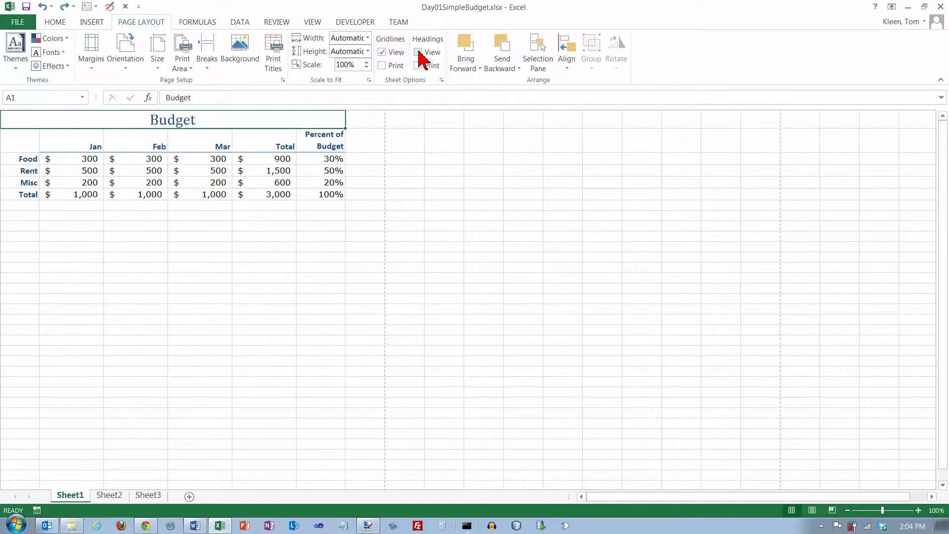
pyautogui.click(418, 53)
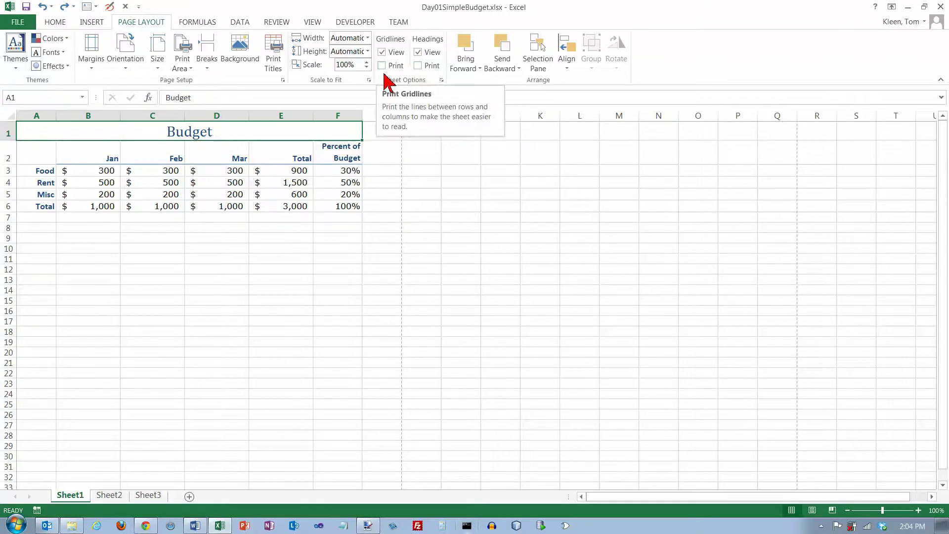
pyautogui.click(283, 80)
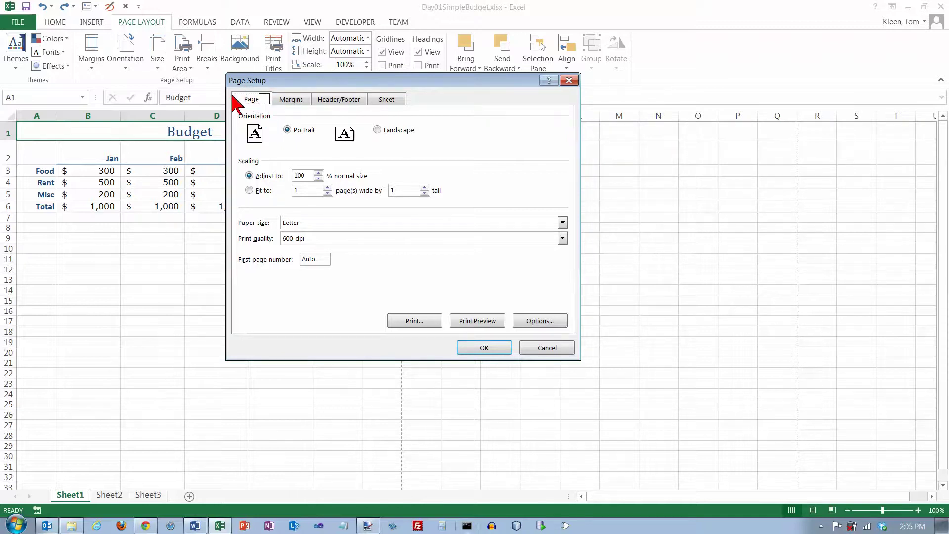
pyautogui.click(545, 348)
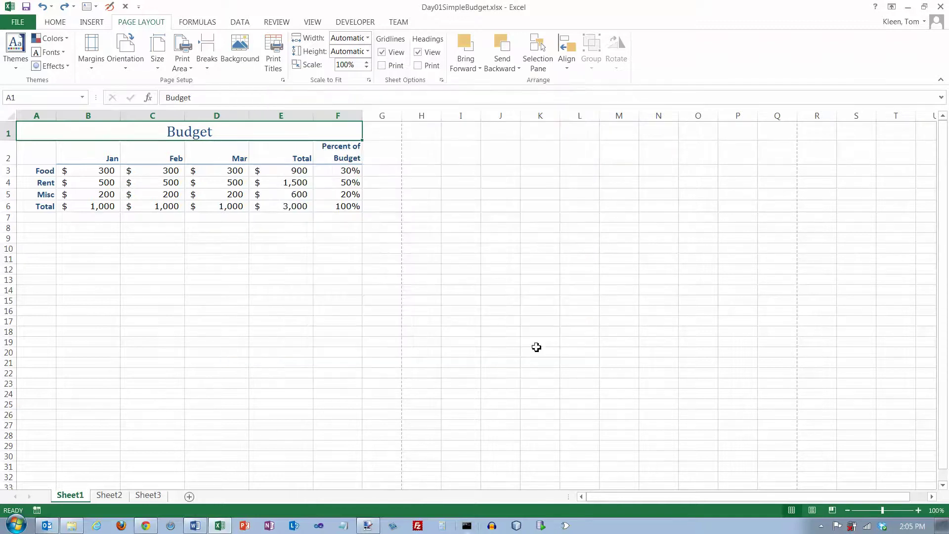
pyautogui.click(369, 80)
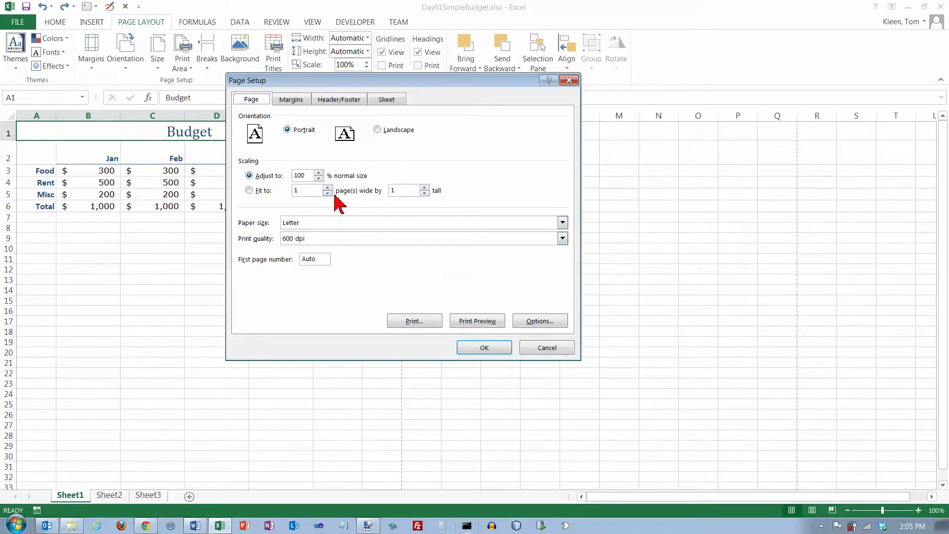
pyautogui.click(555, 348)
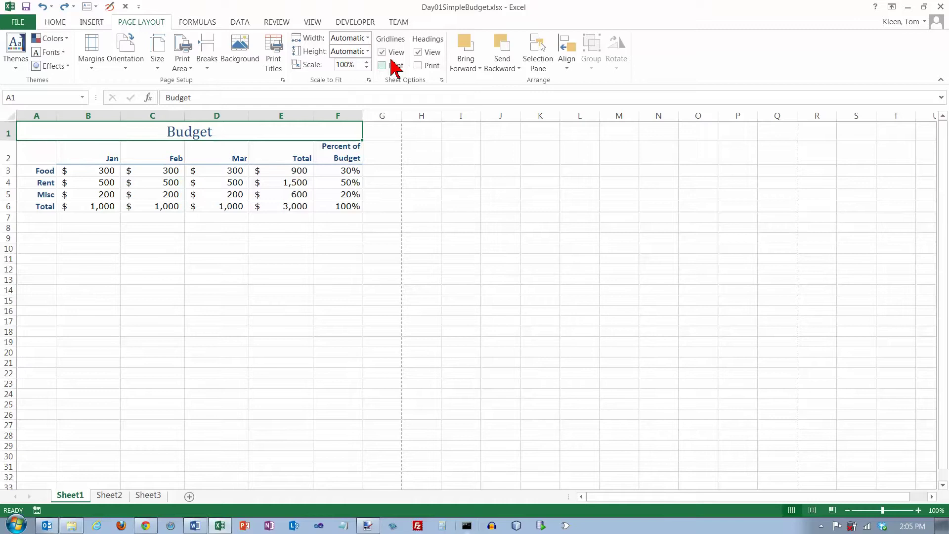
pyautogui.click(441, 81)
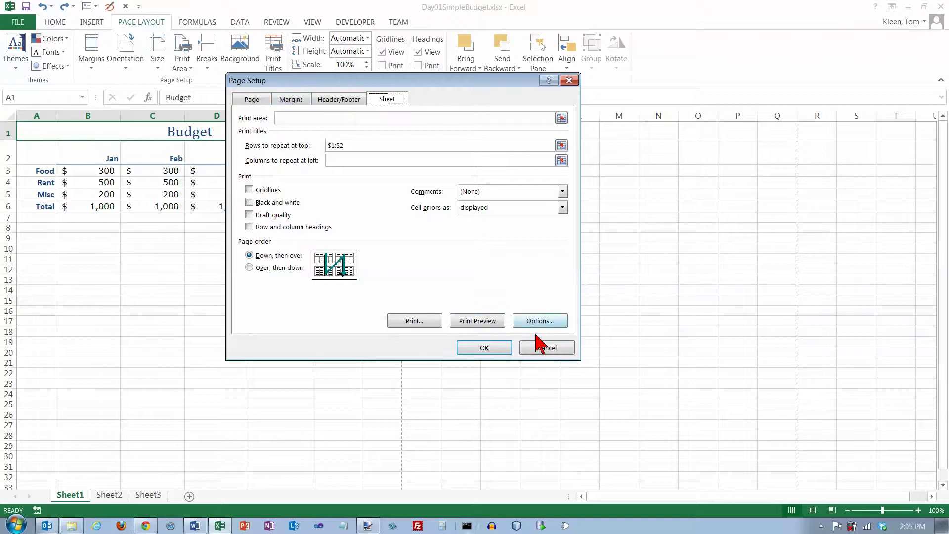
pyautogui.click(547, 348)
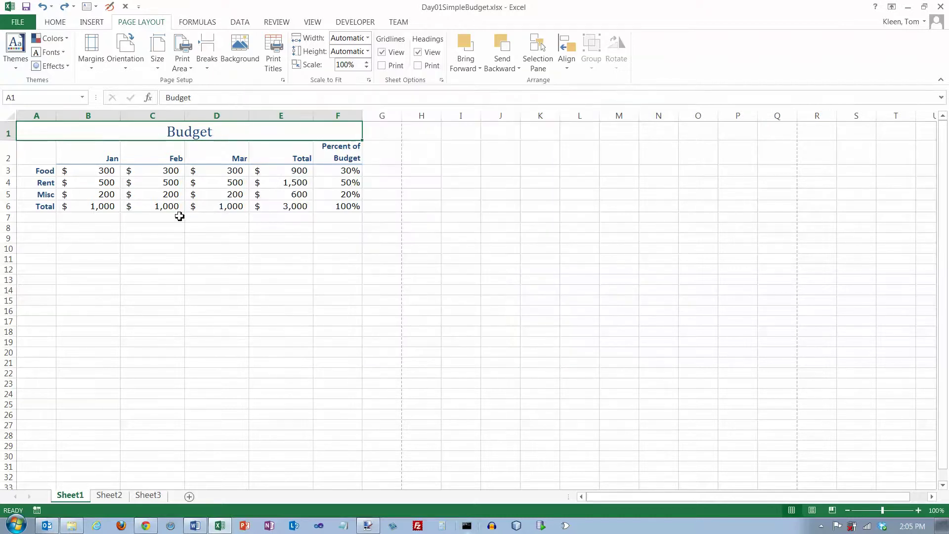
# - Open File > Print and review the settings, keeping Portrait, Letter and No Scaling
pyautogui.click(20, 24)
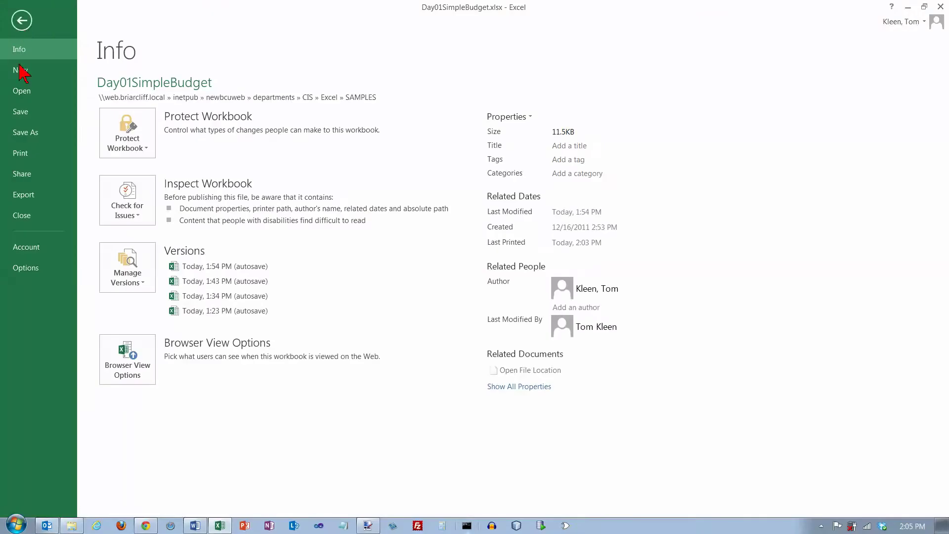
pyautogui.click(23, 156)
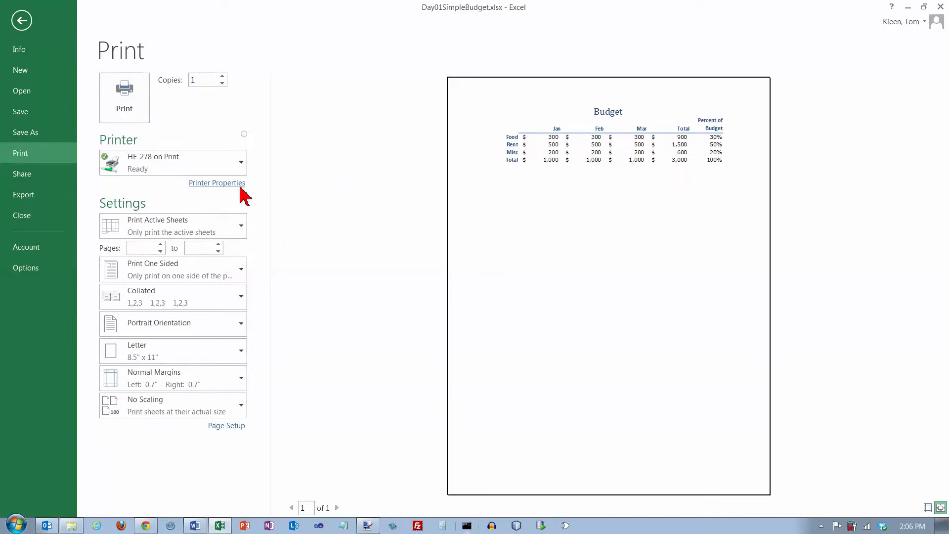
pyautogui.moveTo(153, 168)
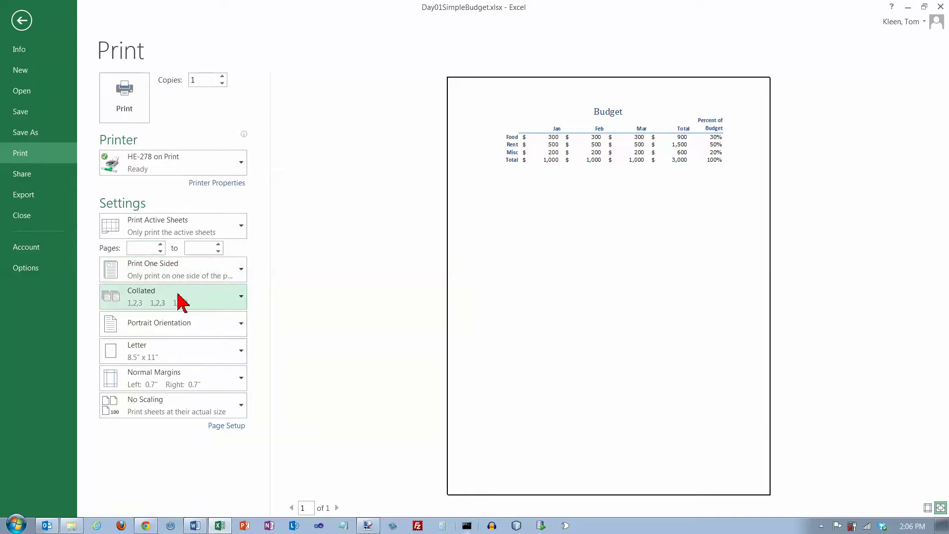
pyautogui.click(241, 324)
pyautogui.click(242, 327)
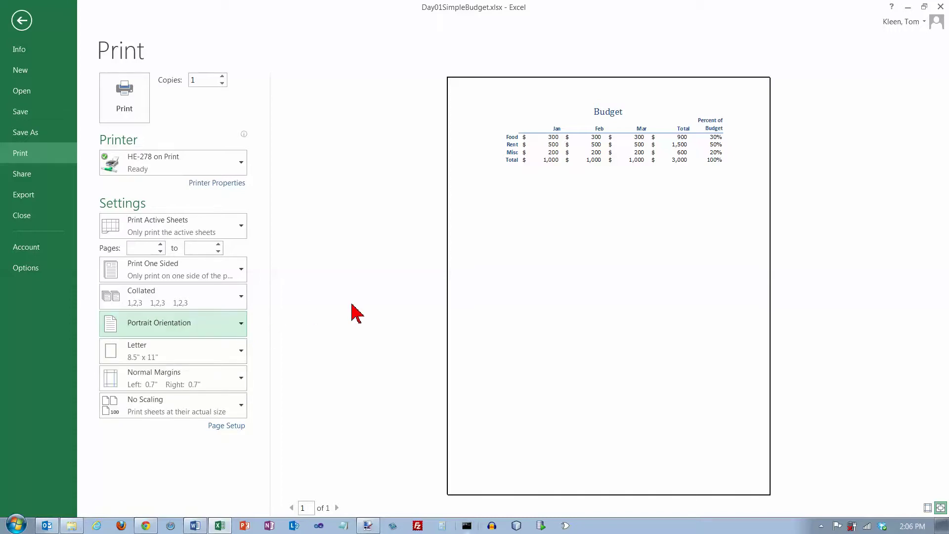
pyautogui.click(244, 356)
pyautogui.click(245, 359)
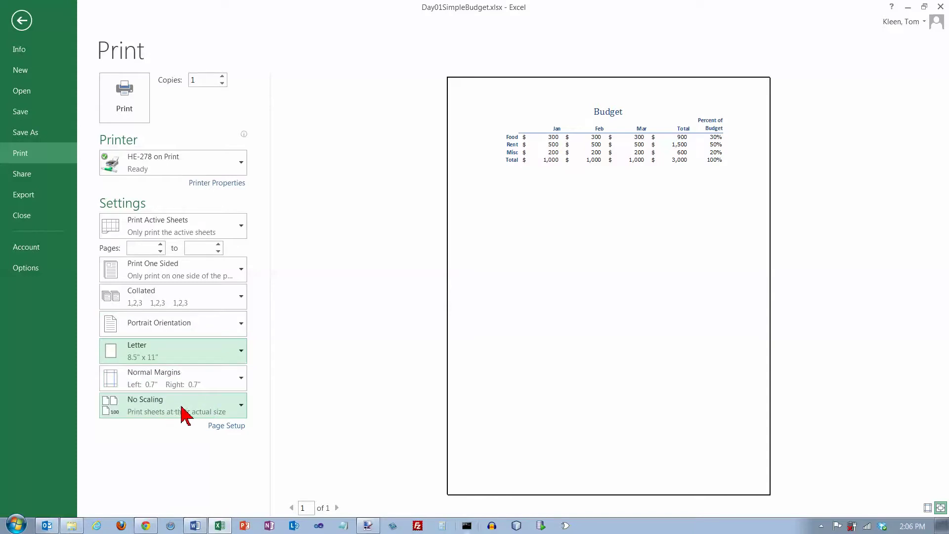
pyautogui.click(242, 406)
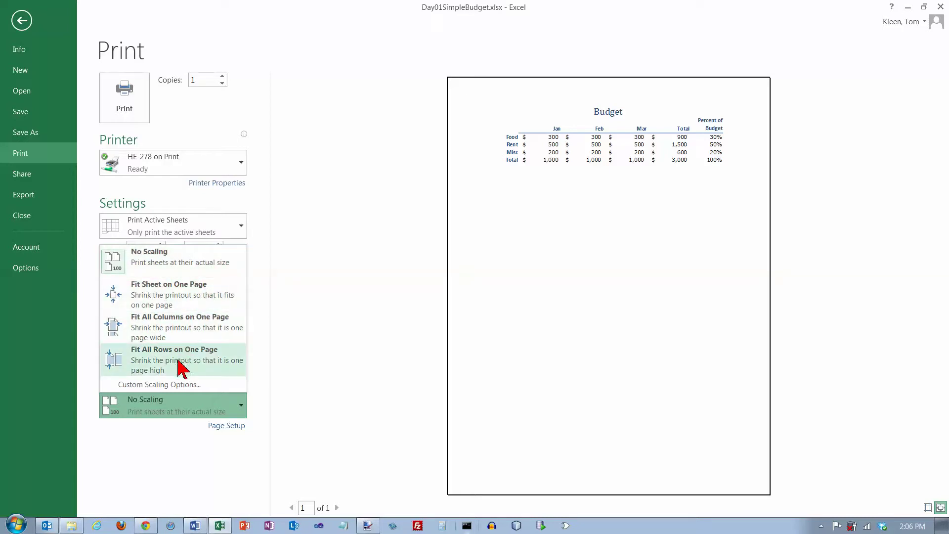
pyautogui.click(242, 405)
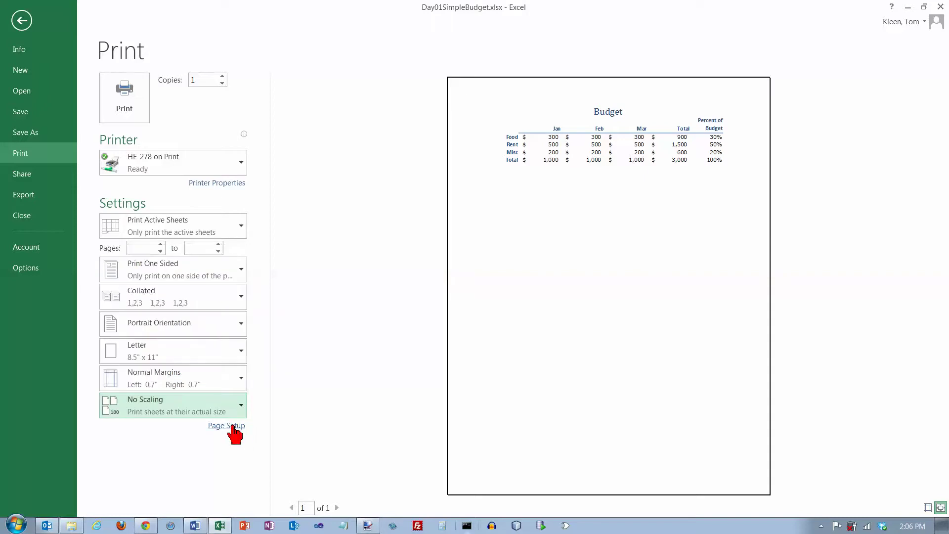
# - Open Page Setup from the print view and go from Margins to the Header/Footer tab
pyautogui.click(231, 426)
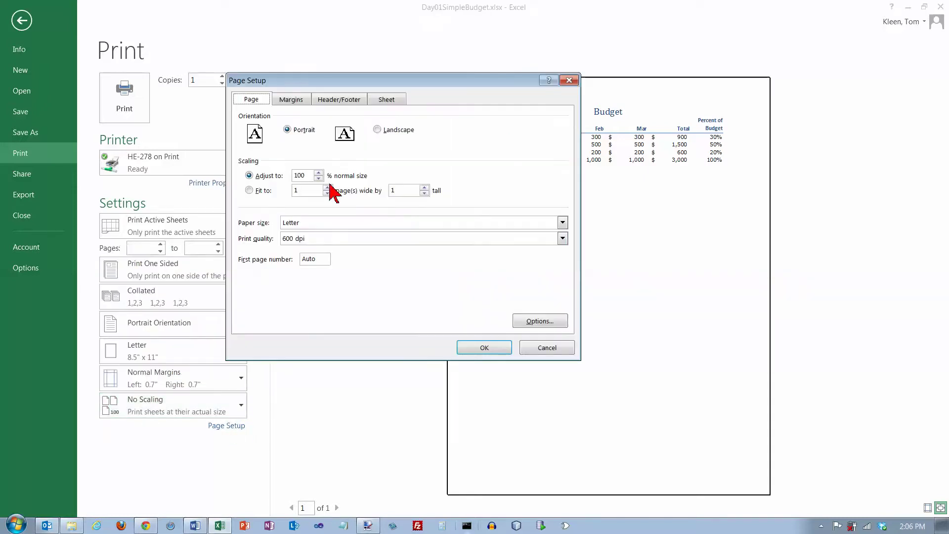
pyautogui.moveTo(363, 80); pyautogui.dragTo(444, 80)
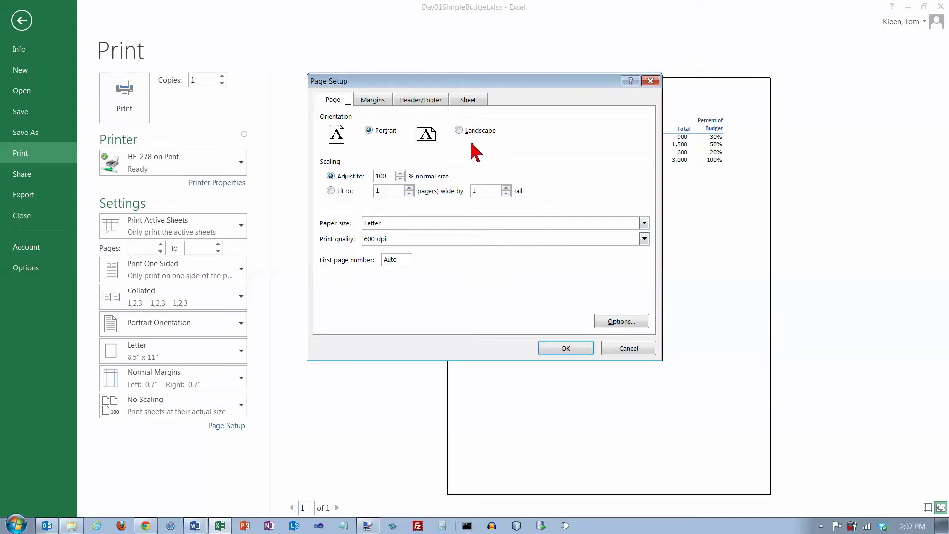
pyautogui.click(379, 102)
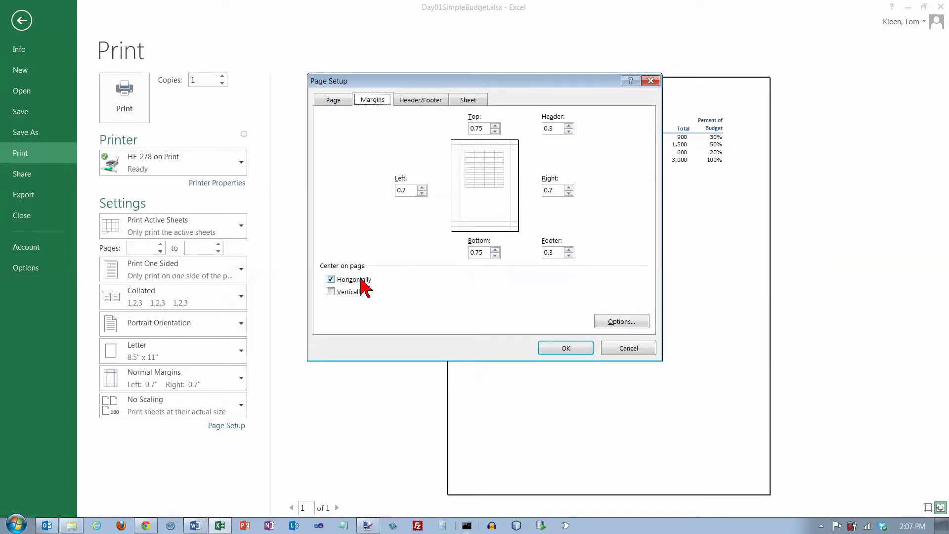
pyautogui.click(423, 101)
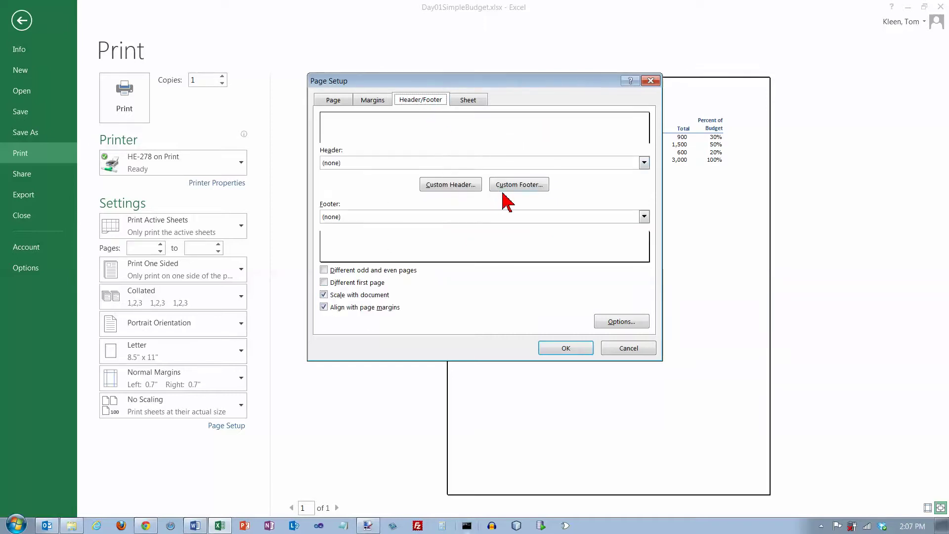
# - Format the author name in the custom header's right section as 12 pt bold red
pyautogui.click(464, 187)
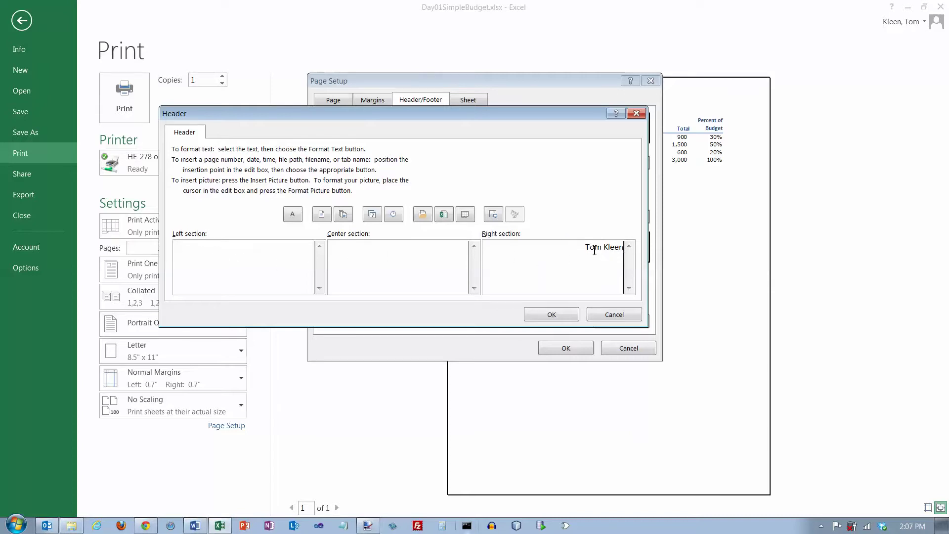
pyautogui.moveTo(590, 247); pyautogui.dragTo(633, 247)
pyautogui.tripleClick(610, 246)
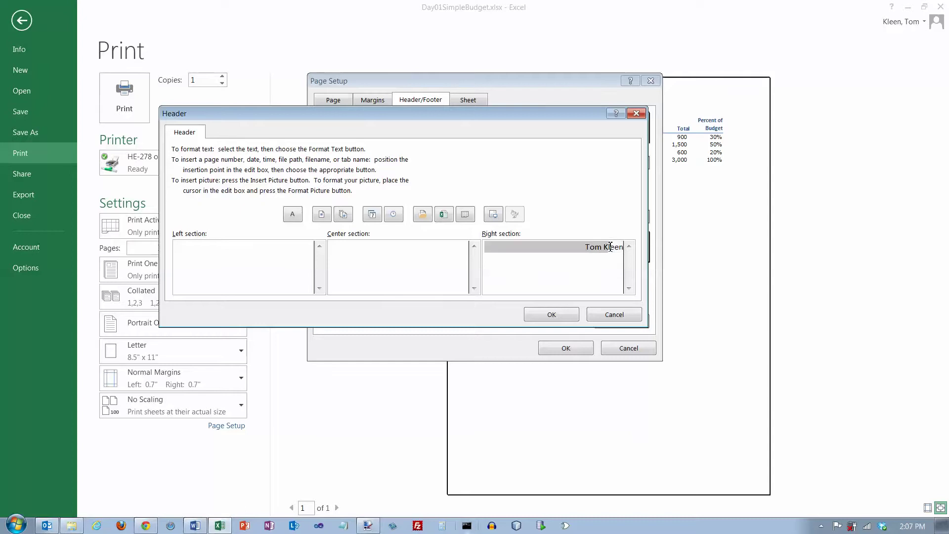
pyautogui.click(293, 214)
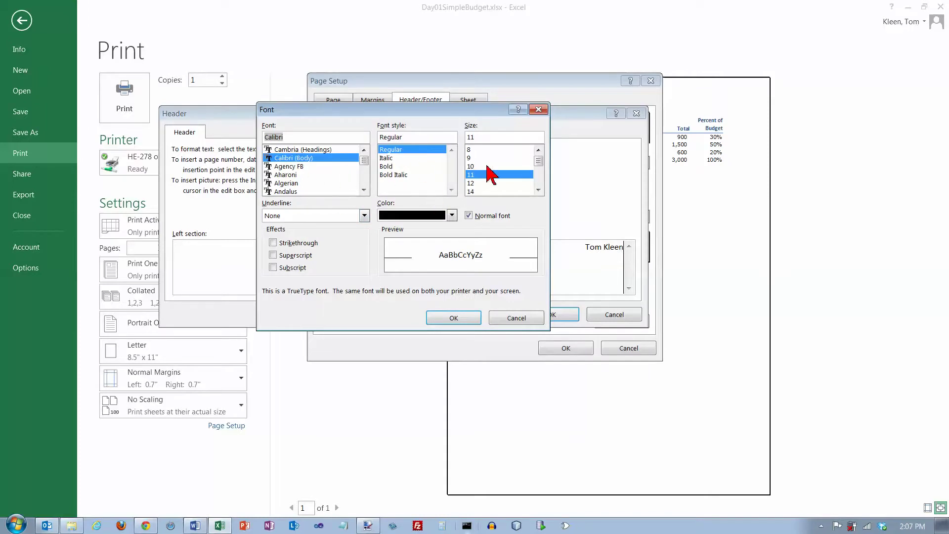
pyautogui.click(473, 183)
pyautogui.click(388, 167)
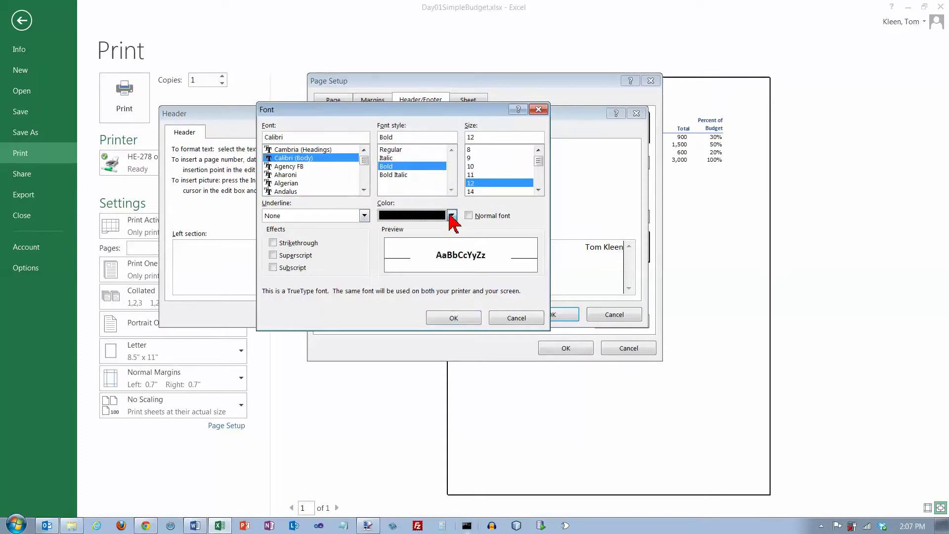
pyautogui.click(452, 215)
pyautogui.click(393, 321)
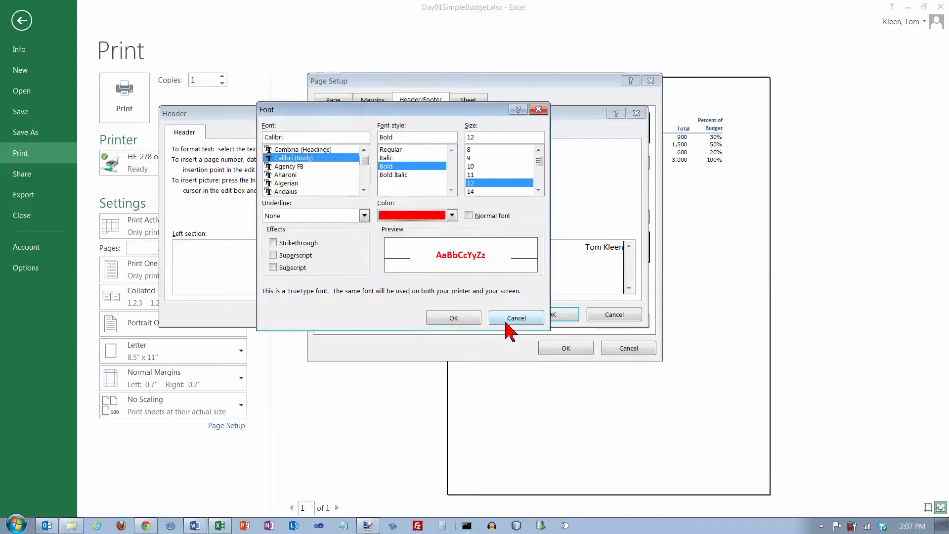
pyautogui.click(460, 319)
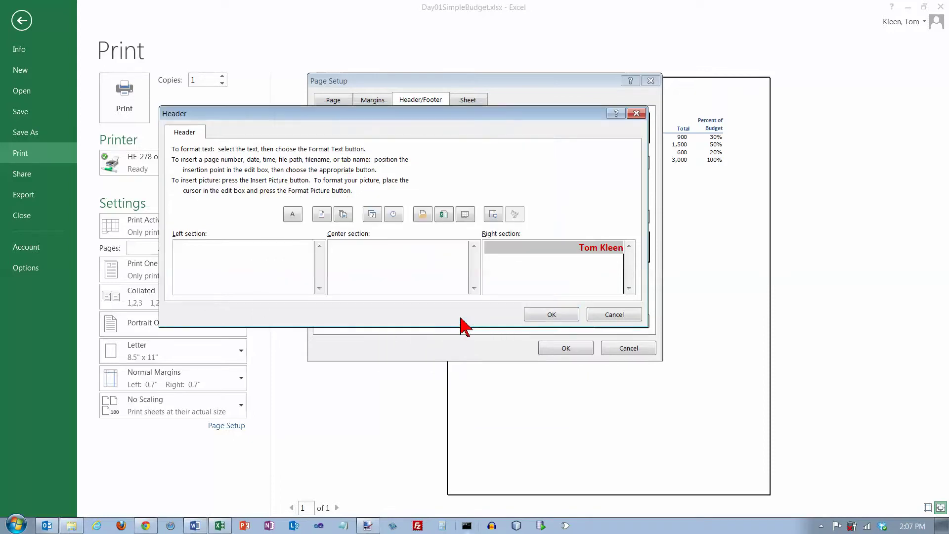
pyautogui.click(550, 317)
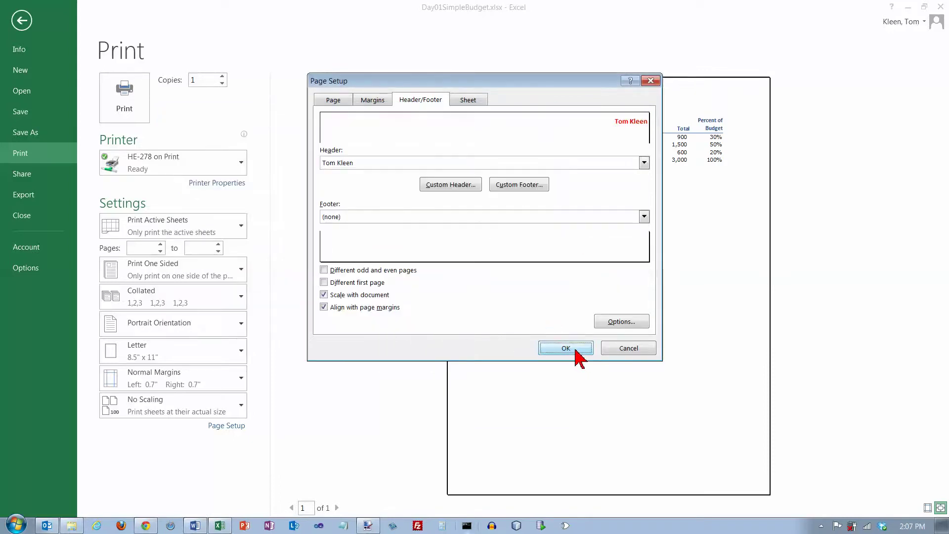
pyautogui.click(576, 351)
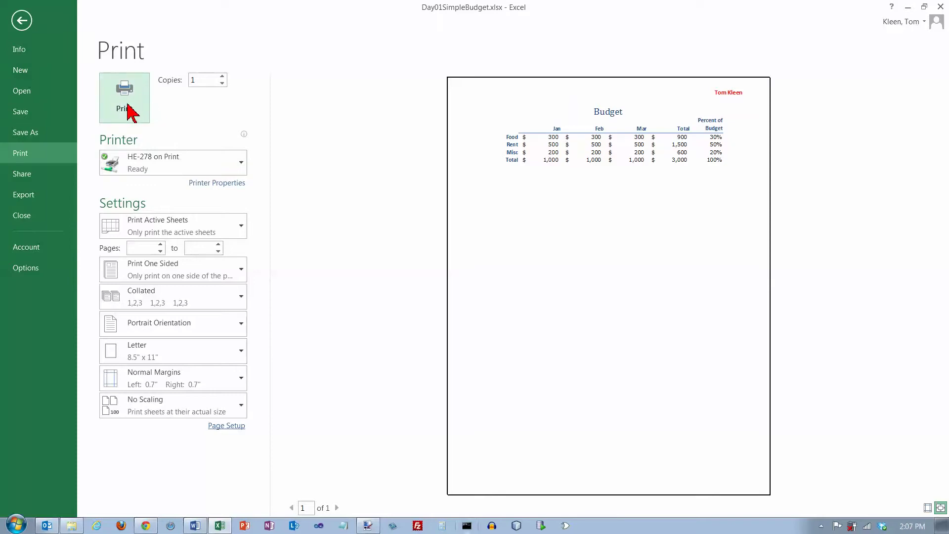
# - Switch to Page Layout view and inspect the red right-section header
pyautogui.click(21, 21)
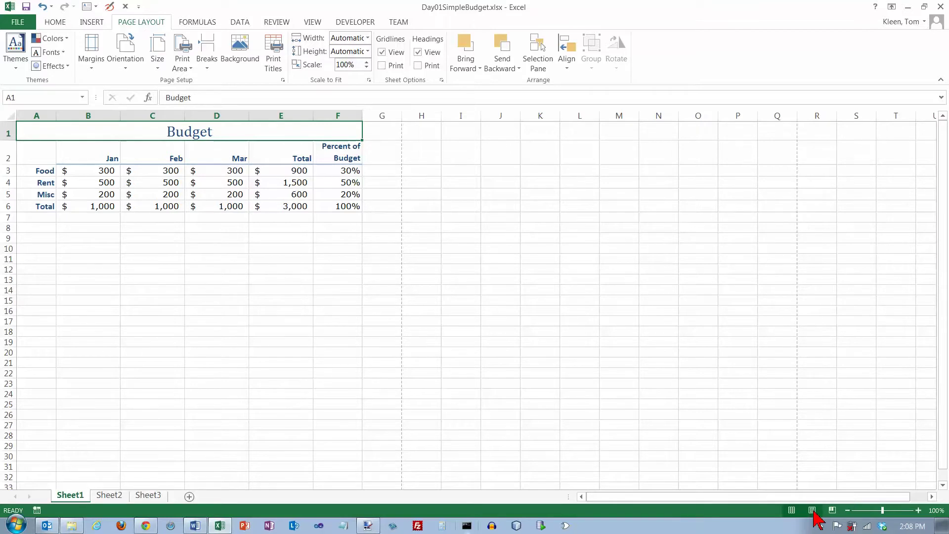
pyautogui.click(812, 511)
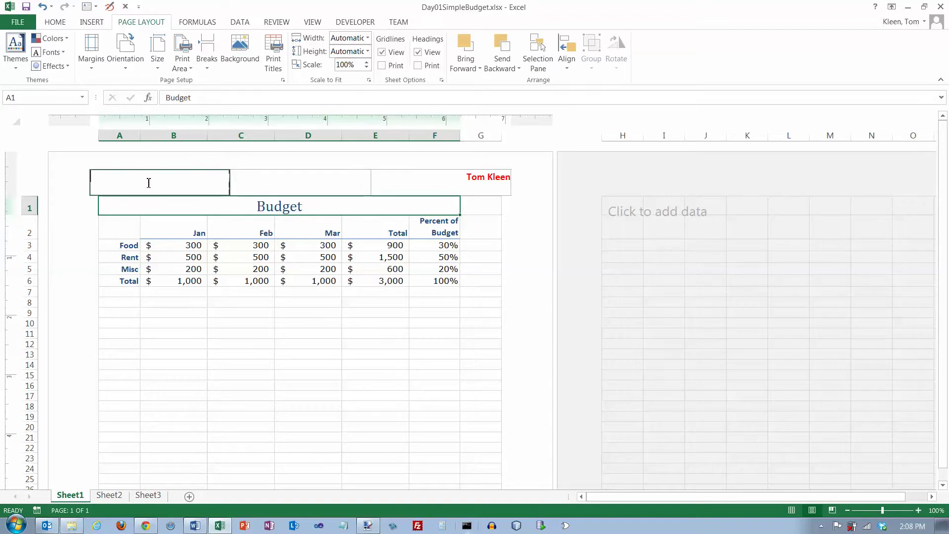
pyautogui.click(148, 189)
pyautogui.click(422, 186)
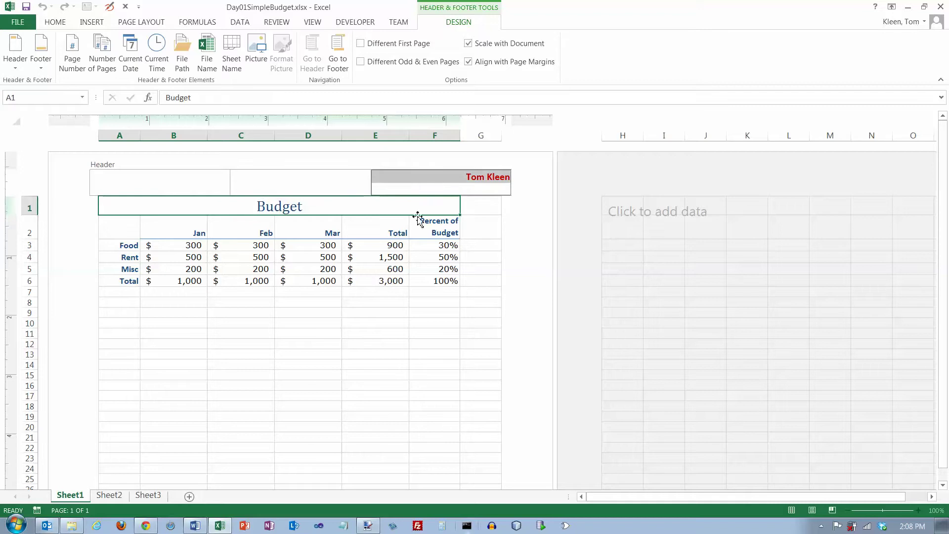
pyautogui.click(471, 269)
# - Scroll down and check the empty left, centre and right footer sections
pyautogui.scroll(-5, 471, 274)
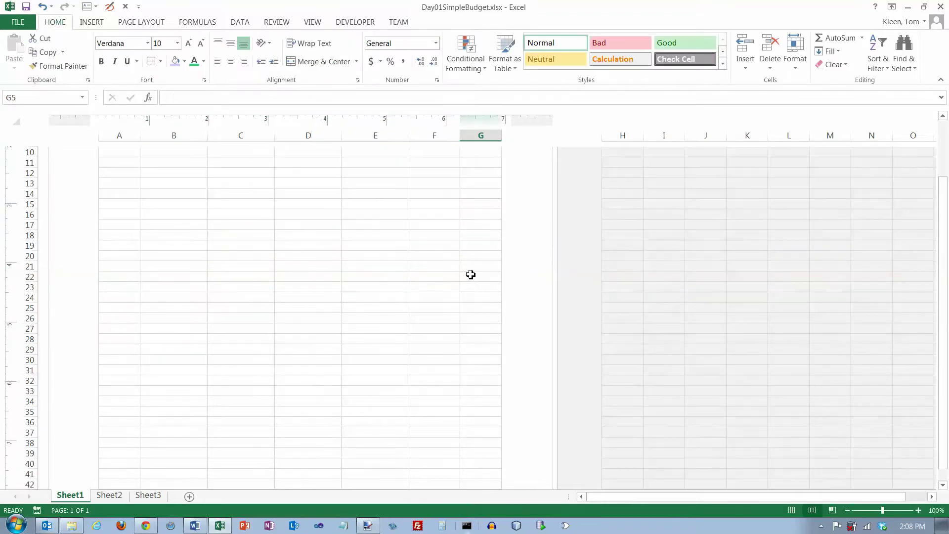
pyautogui.scroll(-5, 471, 274)
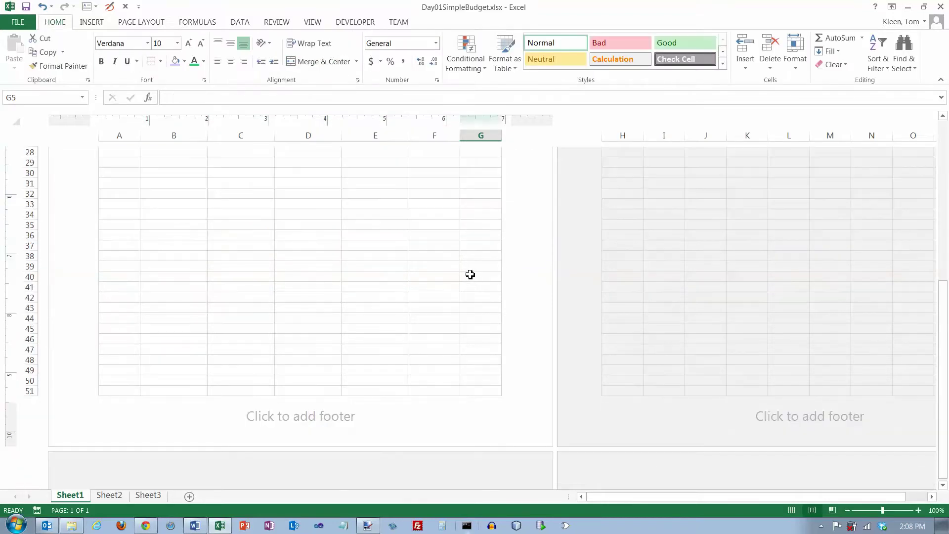
pyautogui.scroll(-5, 282, 418)
pyautogui.click(281, 418)
pyautogui.click(276, 230)
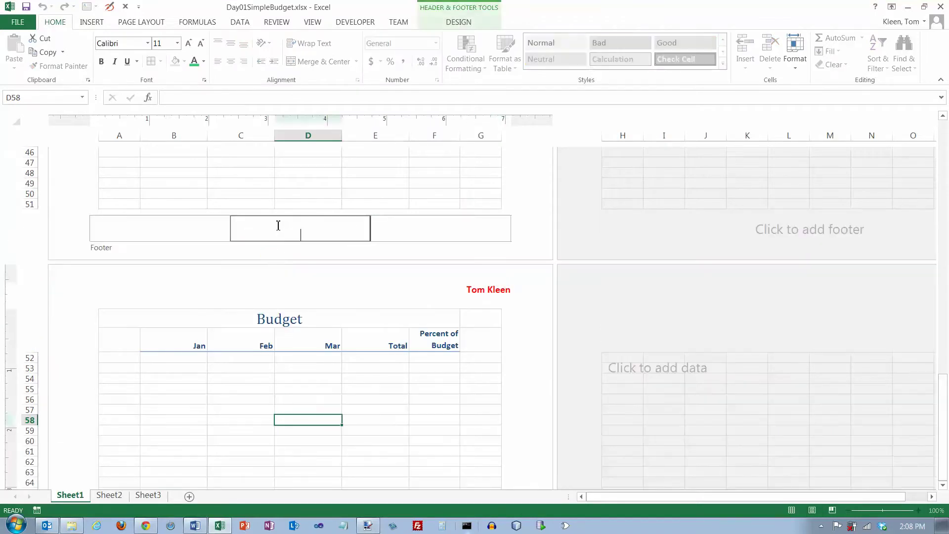
pyautogui.click(186, 226)
pyautogui.click(428, 222)
pyautogui.click(192, 239)
pyautogui.click(285, 238)
pyautogui.click(410, 234)
pyautogui.click(275, 230)
pyautogui.click(379, 238)
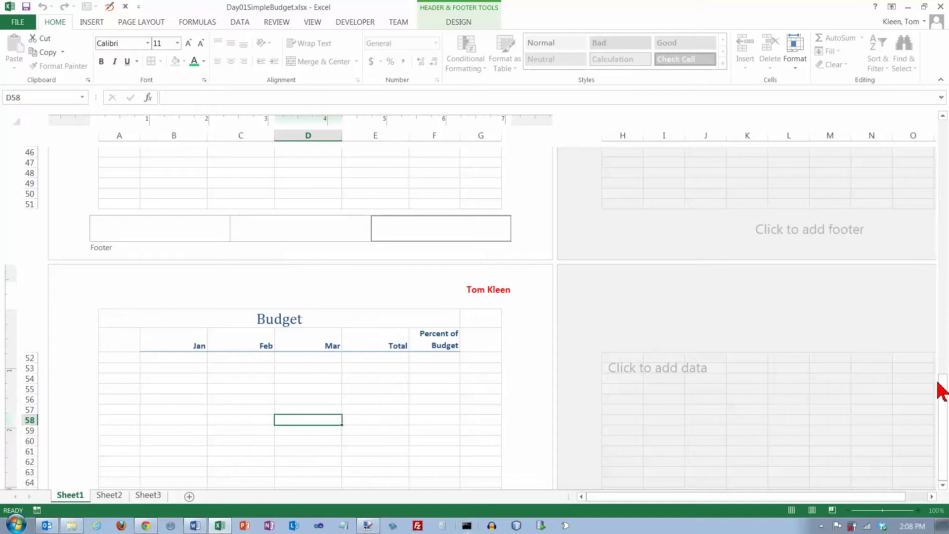
pyautogui.moveTo(944, 395); pyautogui.dragTo(945, 129)
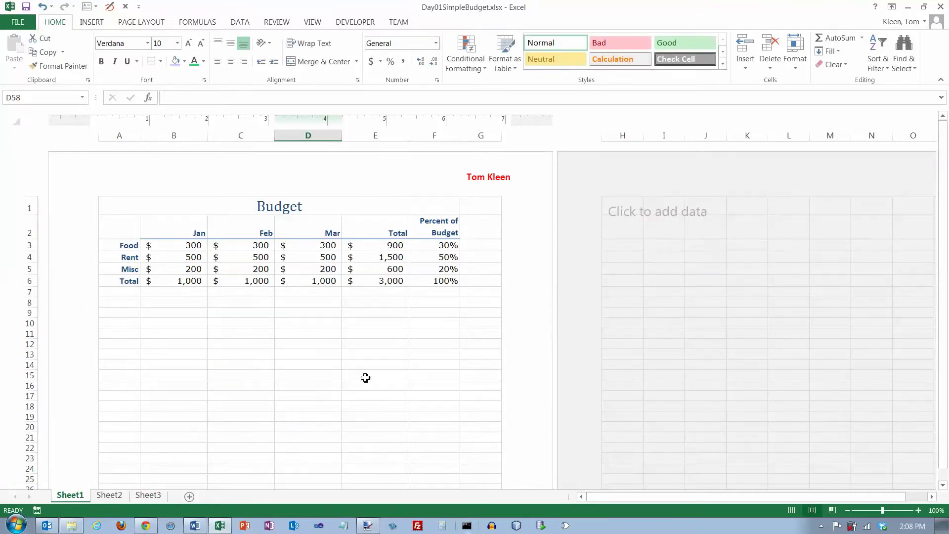
# - Switch the Budget sheet to Normal view and scroll back up to row 1
pyautogui.click(791, 510)
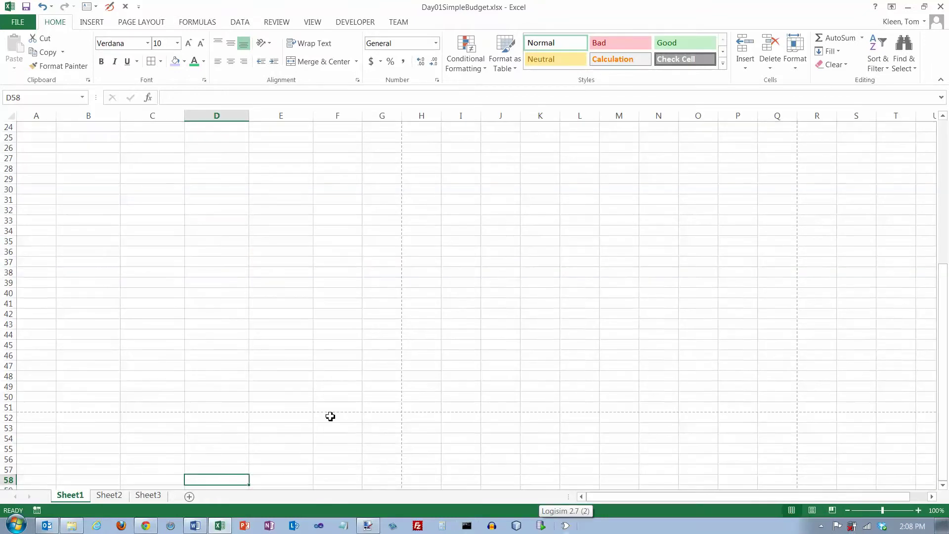
pyautogui.click(942, 141)
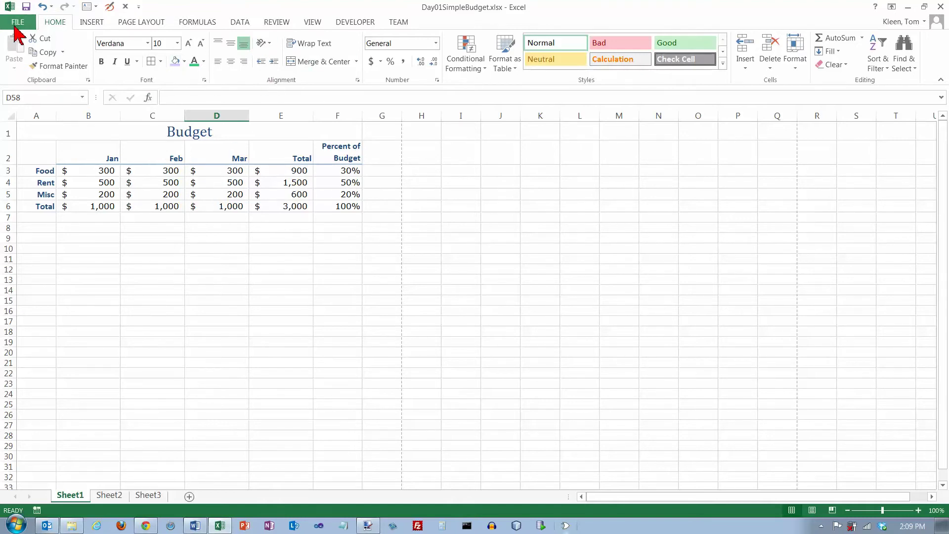
# - Browse the File menu's Info, New and Open pages, then save the Budget workbook
pyautogui.click(15, 25)
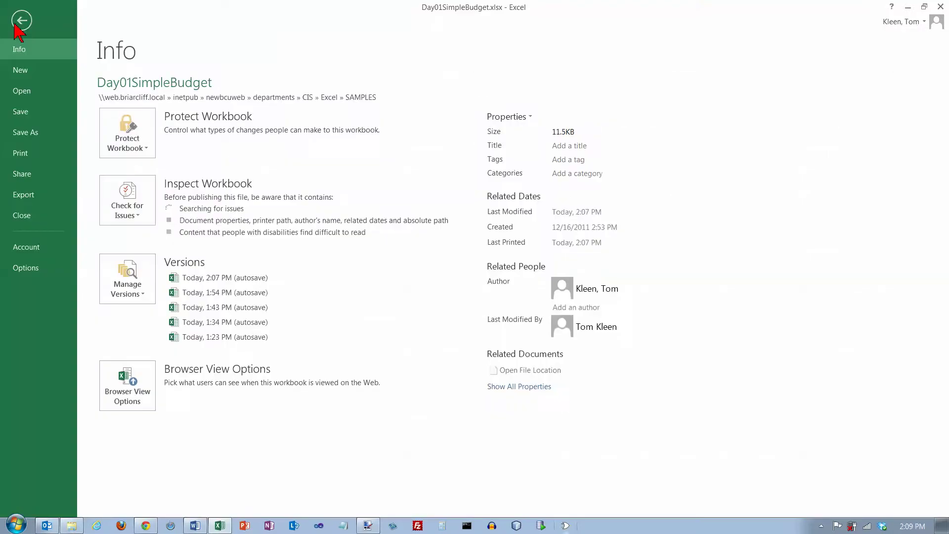
pyautogui.click(19, 70)
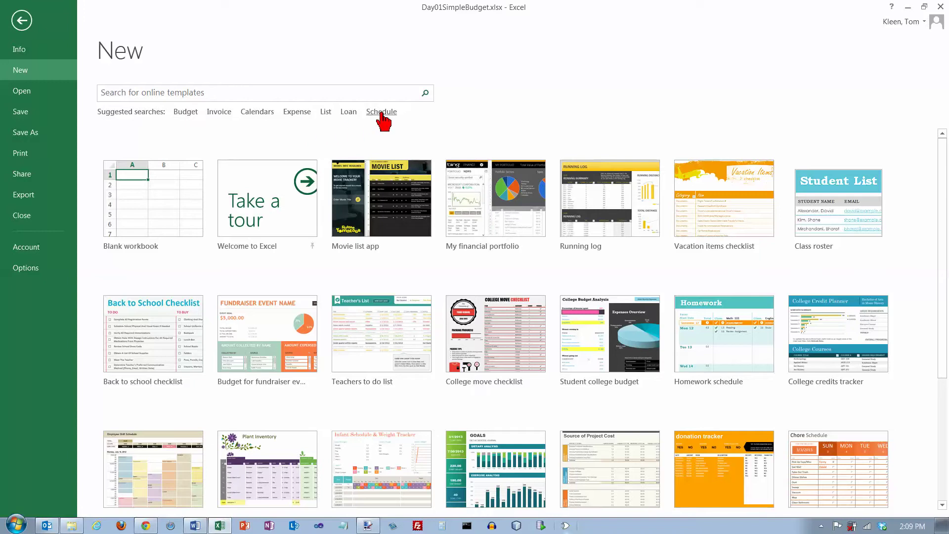
pyautogui.click(22, 93)
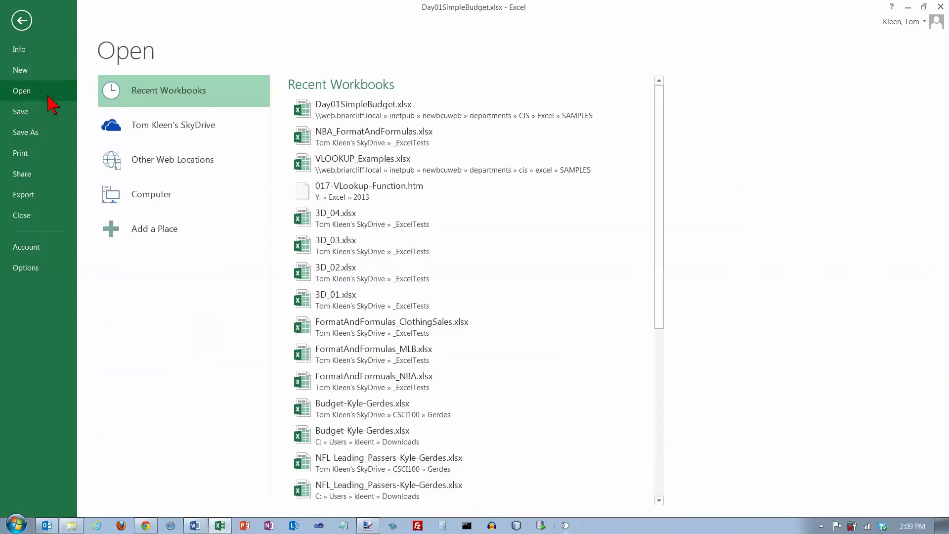
pyautogui.click(20, 114)
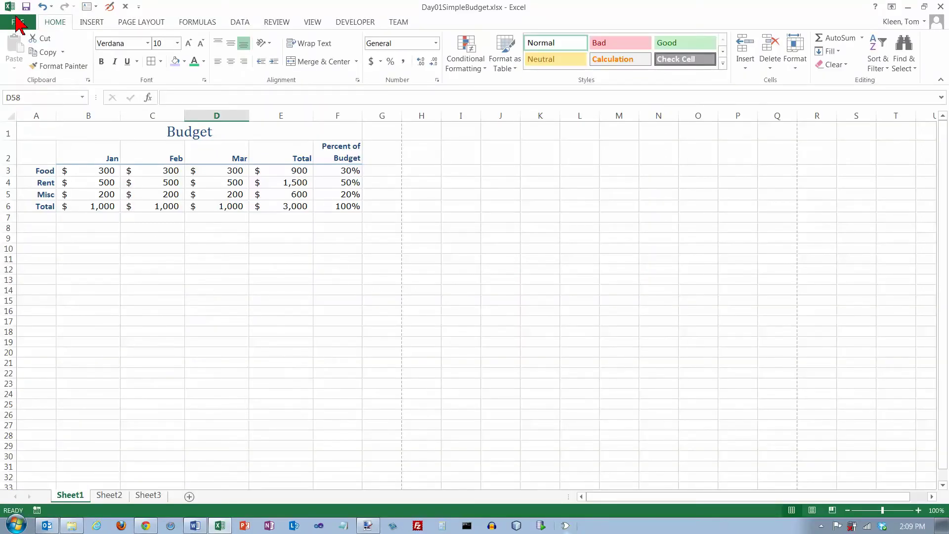
# - Review the Share and Email options, then show Export's Create PDF/XPS Document page
pyautogui.click(18, 22)
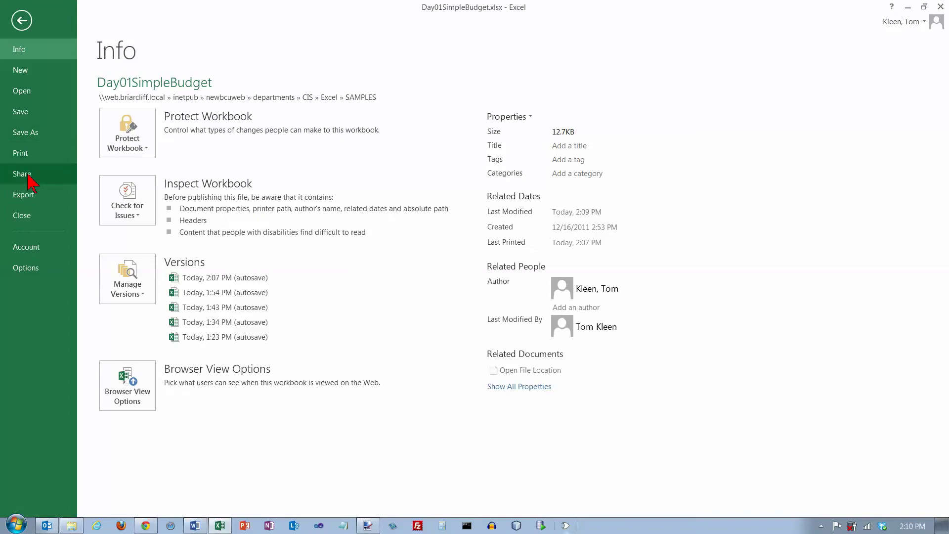
pyautogui.click(22, 174)
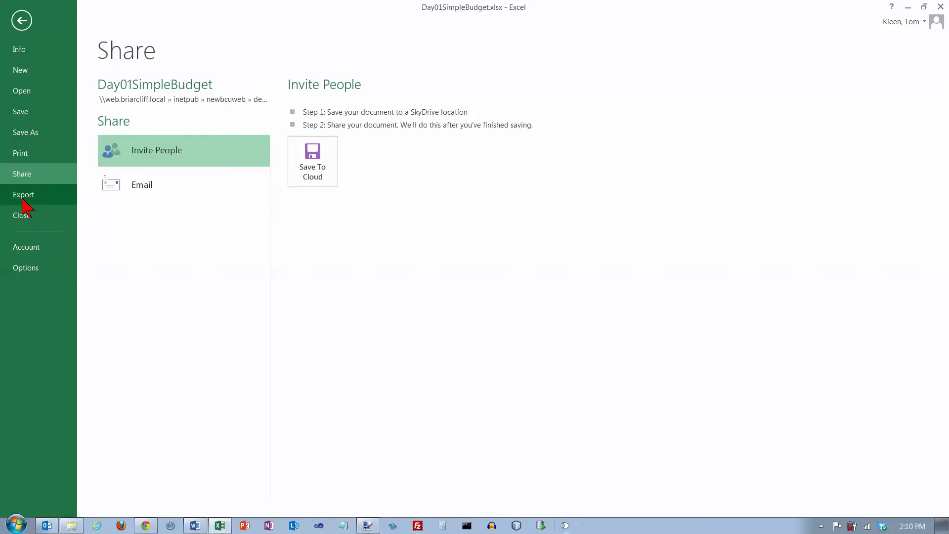
pyautogui.click(136, 199)
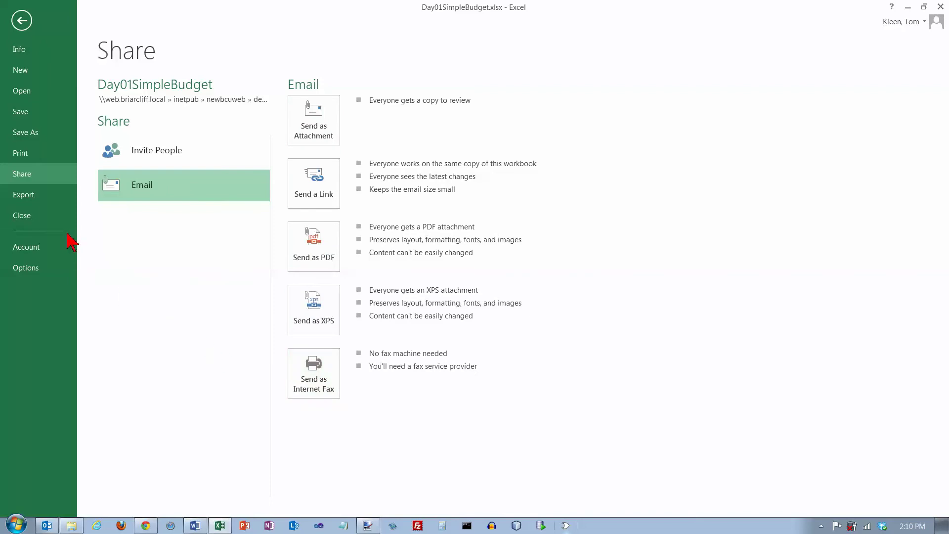
pyautogui.click(22, 199)
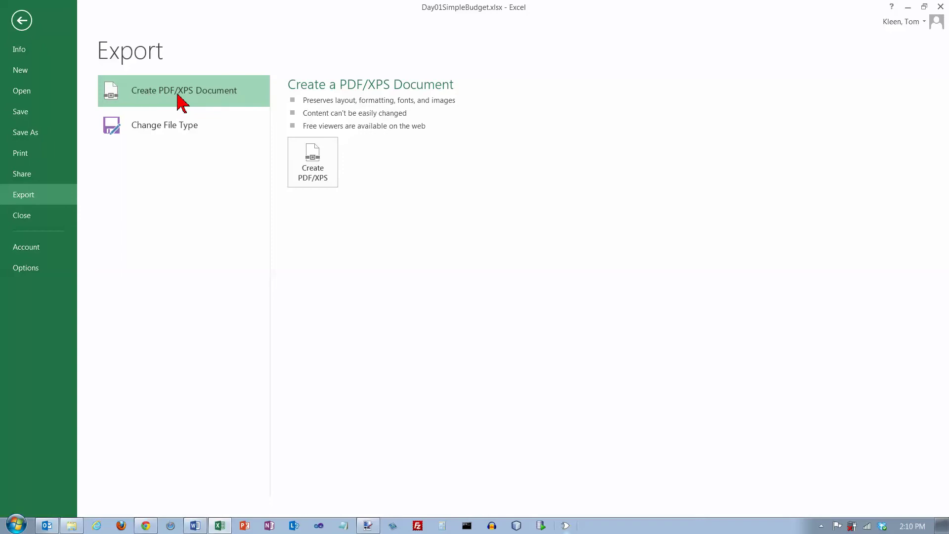
# - Close the workbook, reopen Day01SimpleBudget.xlsx from Recent Workbooks, and show its Info page
pyautogui.click(31, 223)
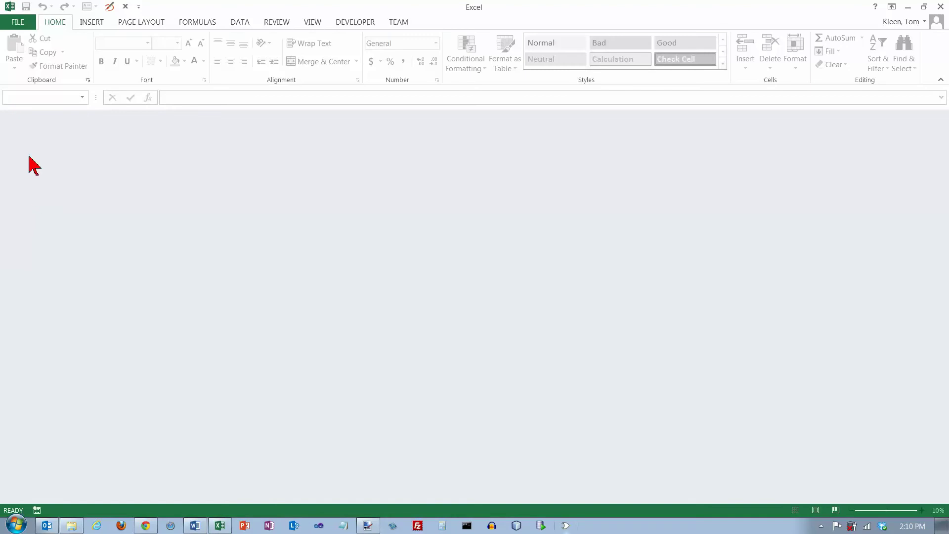
pyautogui.click(19, 24)
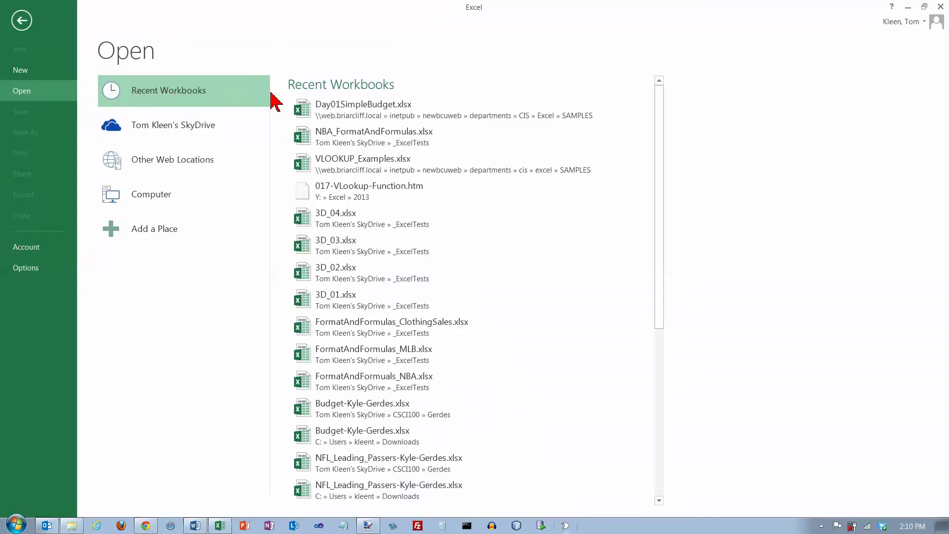
pyautogui.click(362, 108)
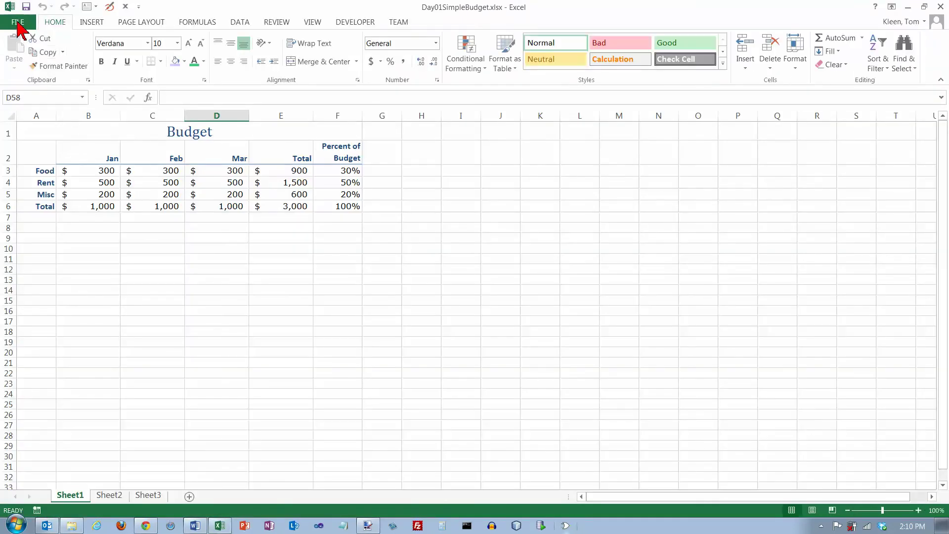
pyautogui.click(18, 23)
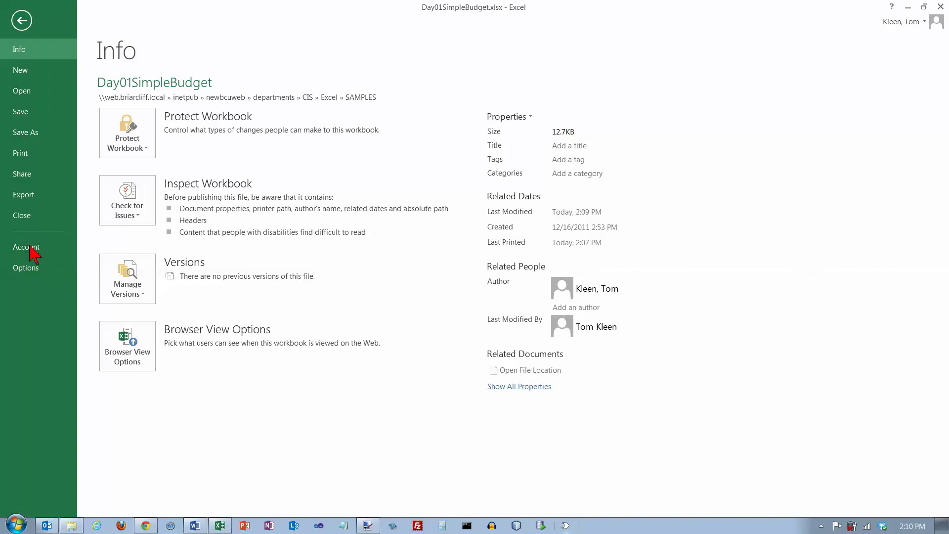
# - Leave Backstage view for the reopened Day01SimpleBudget.xlsx Budget worksheet
pyautogui.click(21, 20)
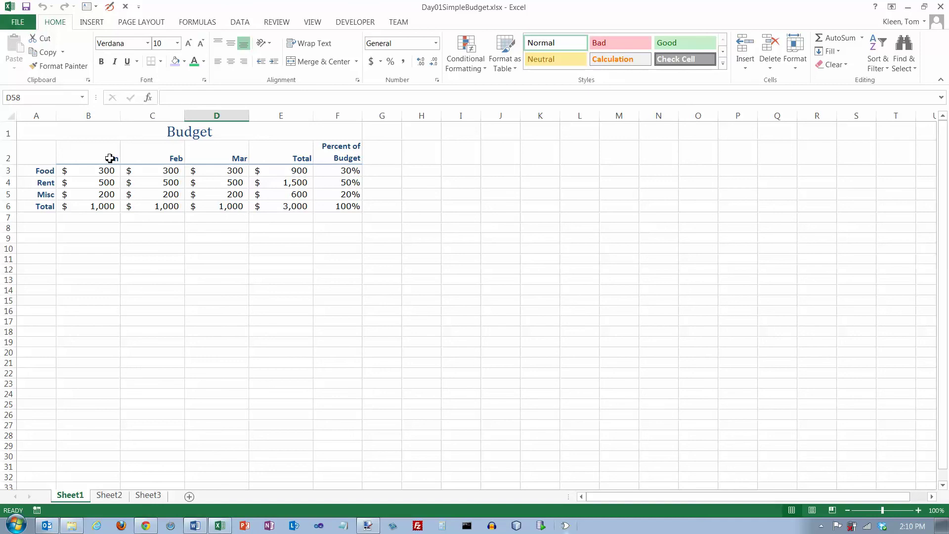